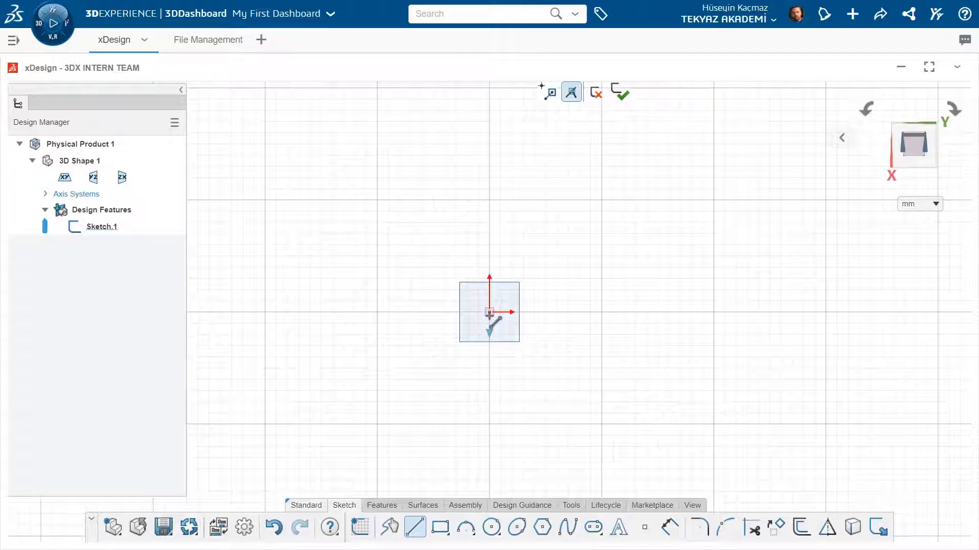
Sketch a vertical line about 134 mm long through the origin, convert it to construction geometry and centre it on the origin
left_click(489, 313)
left_click(489, 223)
left_click(490, 374)
key("Escape")
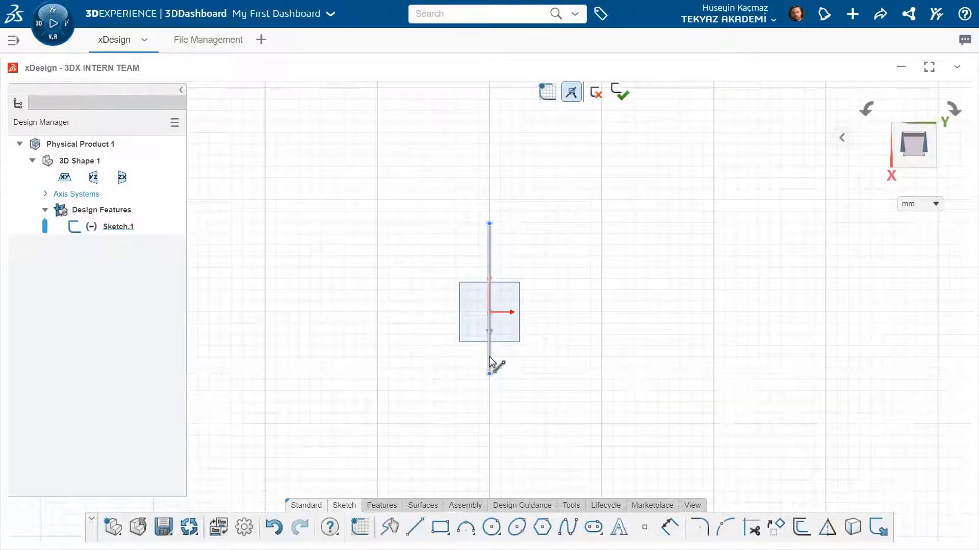
left_click(489, 358)
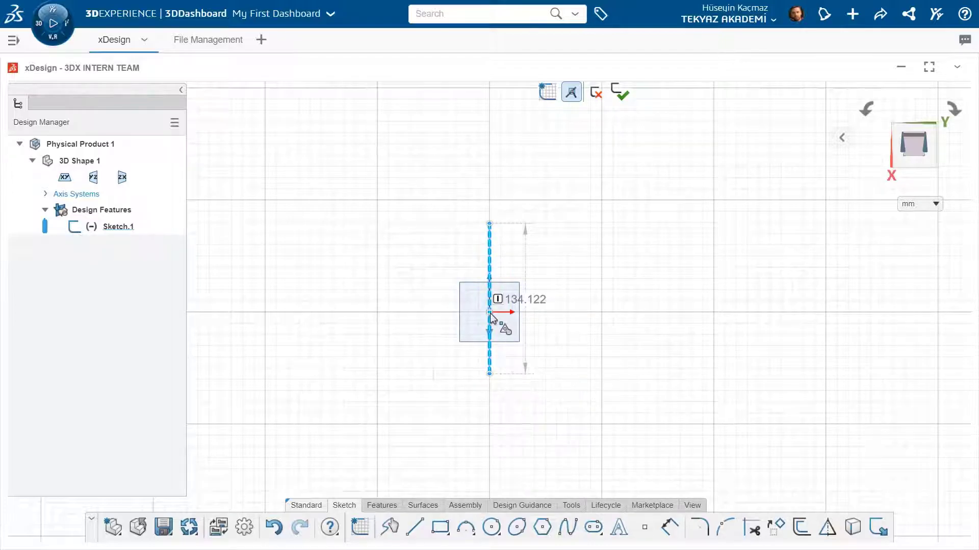
left_click(538, 265)
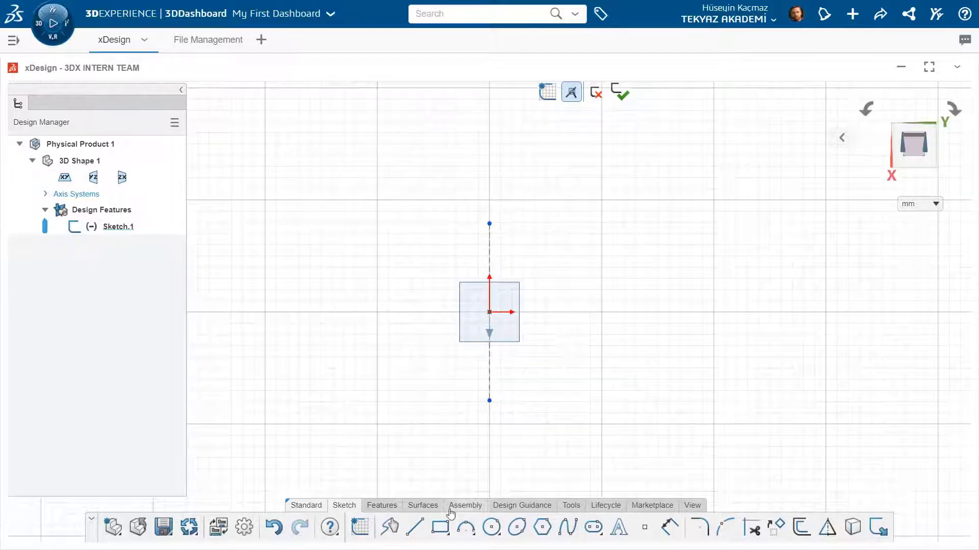
Set the vertical construction line's length to 130 mm
left_click(669, 527)
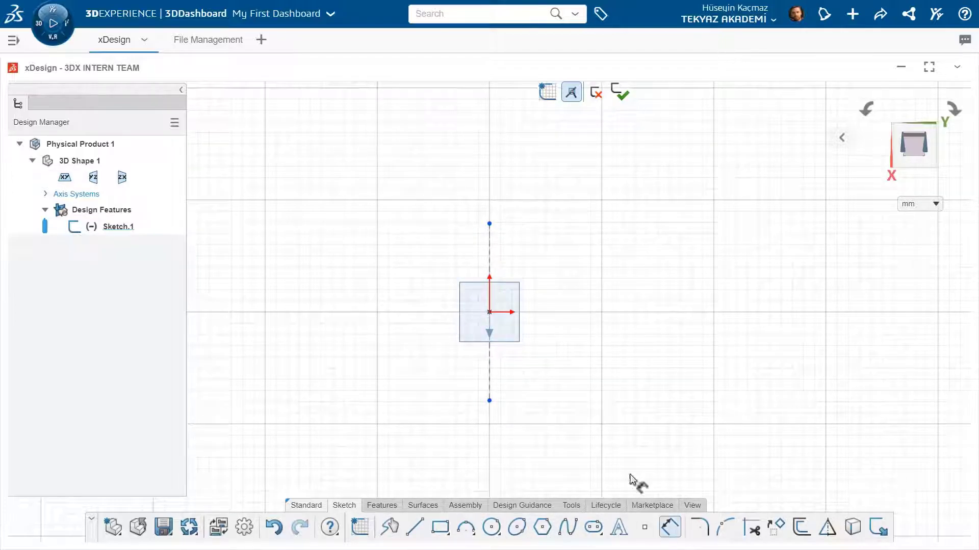
left_click(490, 380)
left_click(641, 312)
type("130")
key("Return")
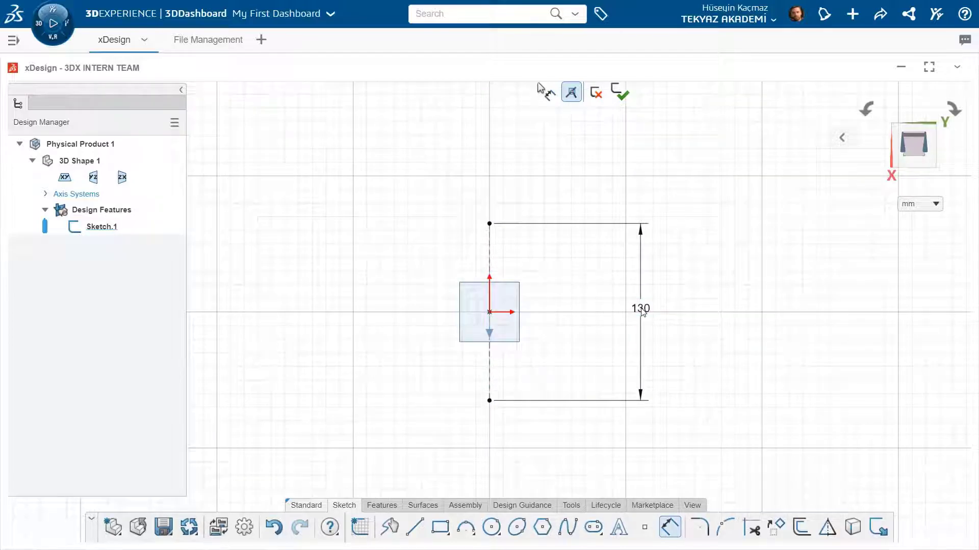
Draw three concentric circles centred on the origin
left_click(490, 528)
left_click(489, 312)
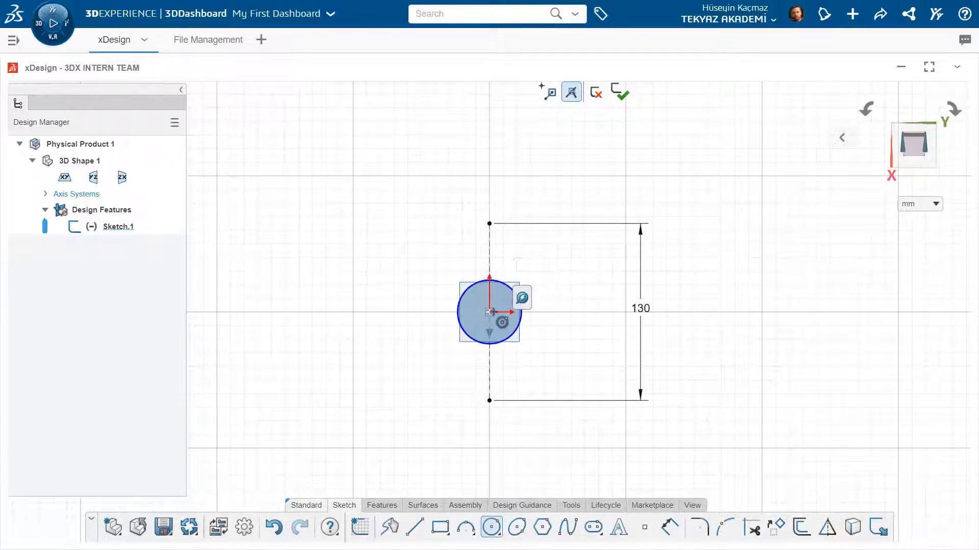
left_click(527, 341)
left_click(489, 312)
left_click(545, 341)
Draw three concentric circles centred on the upper endpoint of the vertical construction line
left_click(490, 223)
left_click(520, 243)
left_click(490, 224)
left_click(509, 238)
left_click(490, 224)
left_click(528, 249)
key("Escape")
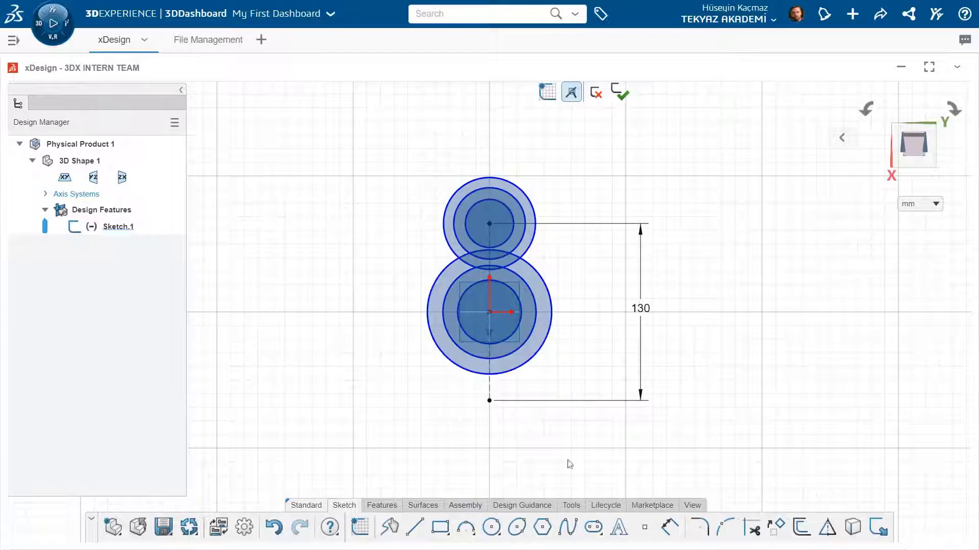
Dimension the three circles at the origin, from outermost to innermost, with diameters of 90, 70 and 36 mm
left_click(680, 533)
left_click(549, 334)
left_click(588, 355)
type("90")
key("Return")
left_click(535, 330)
left_click(587, 334)
type("70")
key("Return")
left_click(519, 315)
left_click(584, 310)
type("36")
key("Return")
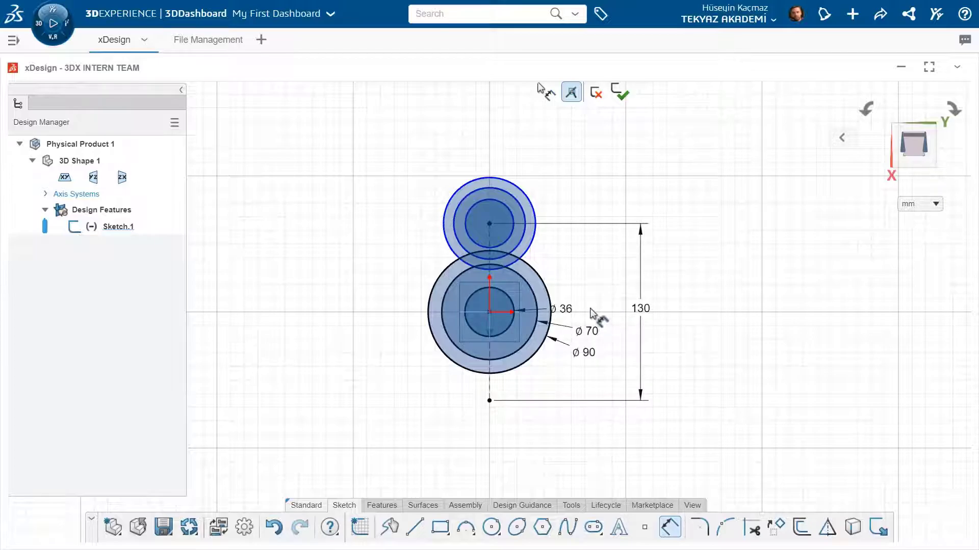
Dimension the three upper circles, from outermost to innermost, with diameters of 48, 36 and 18 mm
left_click(532, 240)
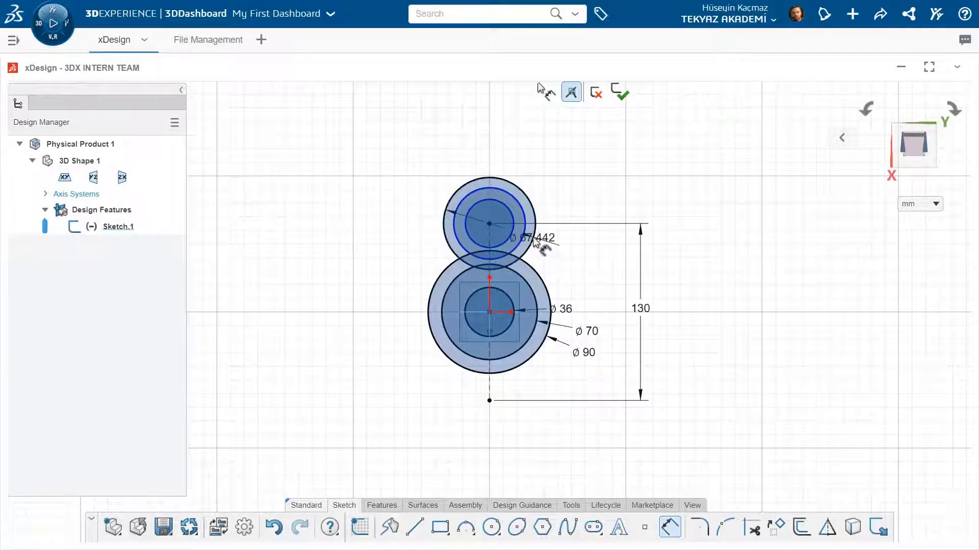
left_click(525, 130)
type("48")
key("Return")
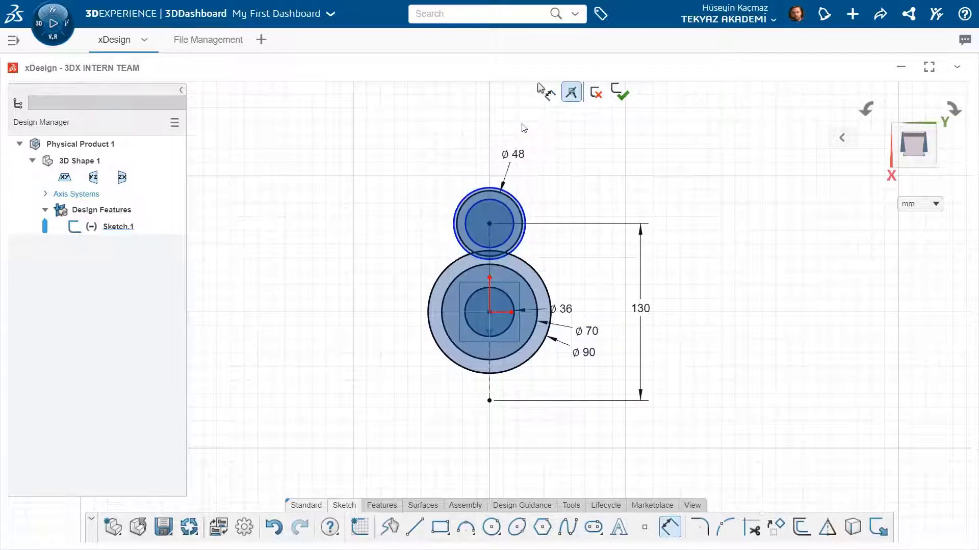
left_click(519, 198)
left_click(527, 167)
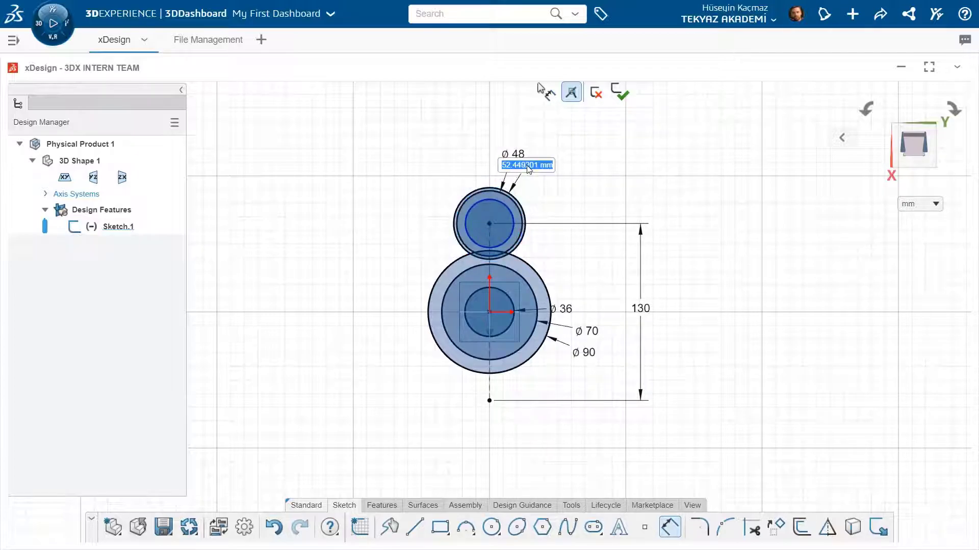
type("36")
key("Return")
left_click(509, 207)
left_click(475, 169)
type("18")
key("Return")
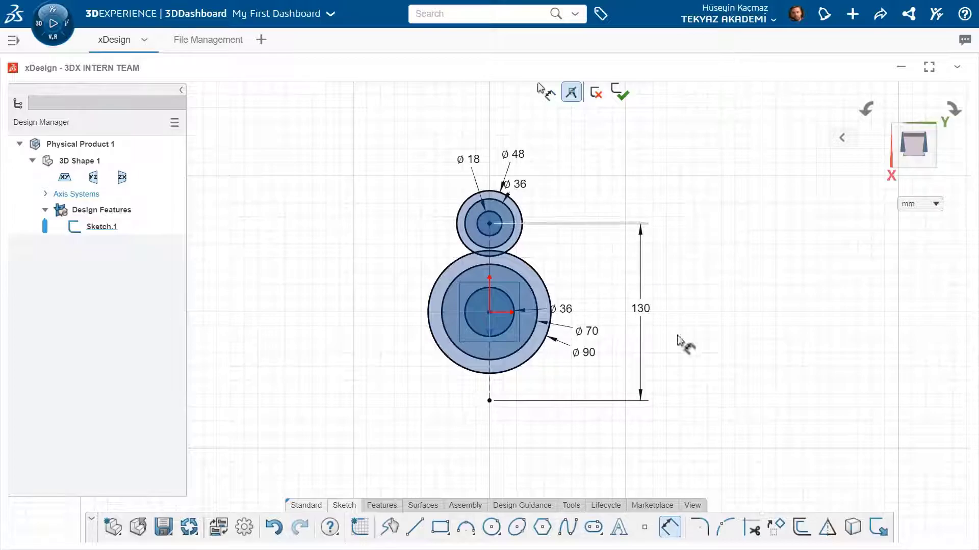
Mirror the three upper circles about the horizontal sketch axis
left_click(826, 528)
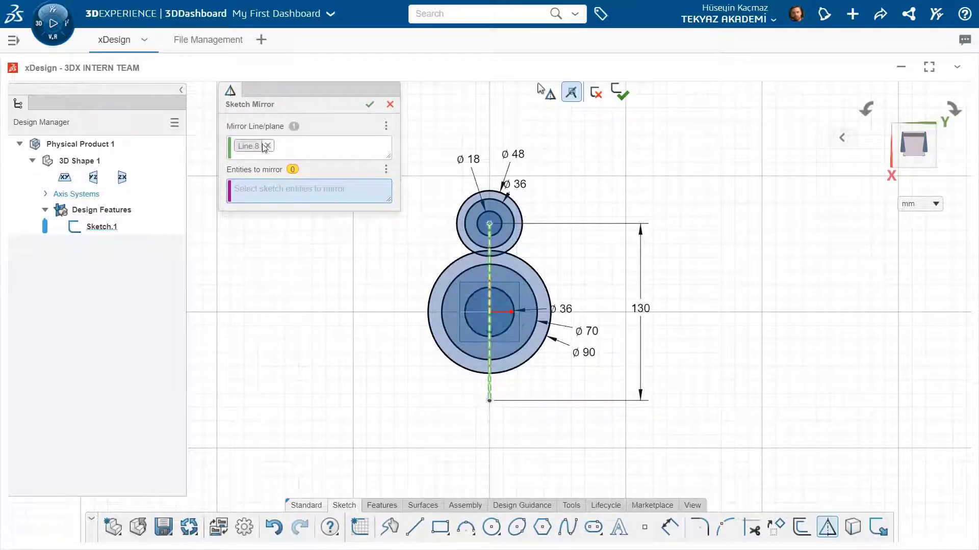
left_click(504, 312)
left_click(520, 240)
left_click(507, 241)
left_click(489, 236)
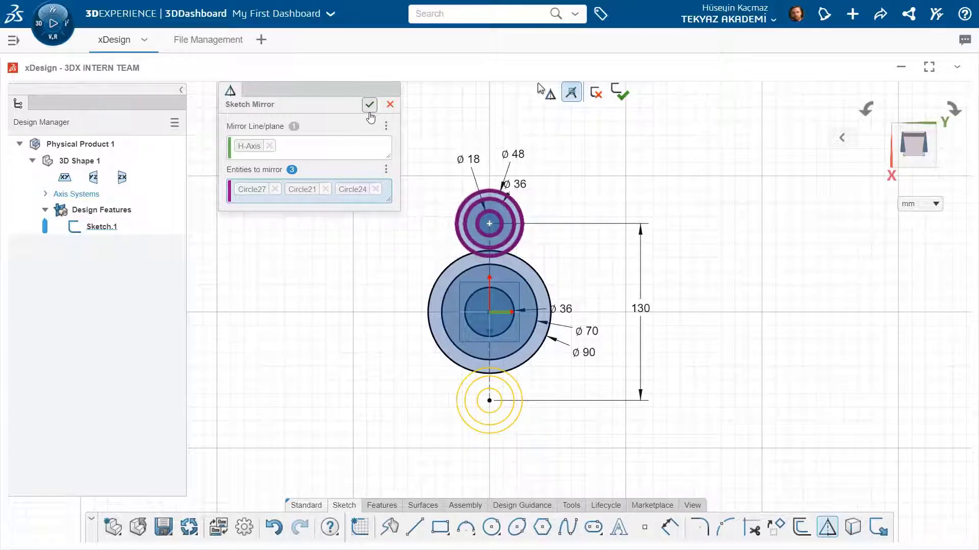
left_click(369, 105)
Sketch a horizontal line about 90 mm long from the origin past the left side of the large circle
left_click(415, 527)
left_click(490, 311)
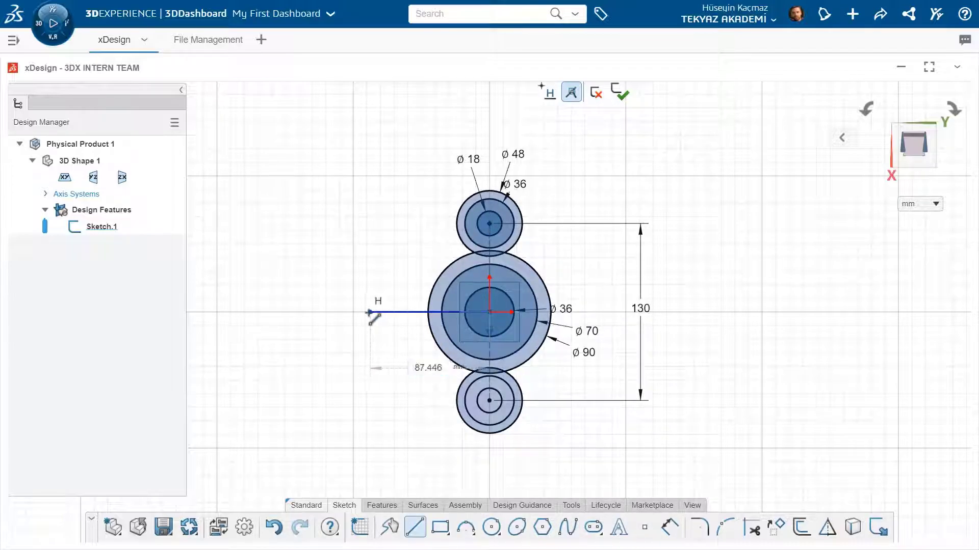
left_click(364, 311)
Set the horizontal line's length to 72 mm and make it construction geometry
left_click(669, 527)
left_click(394, 311)
left_click(258, 411)
type("72")
key("Return")
key("Escape")
left_click(412, 312)
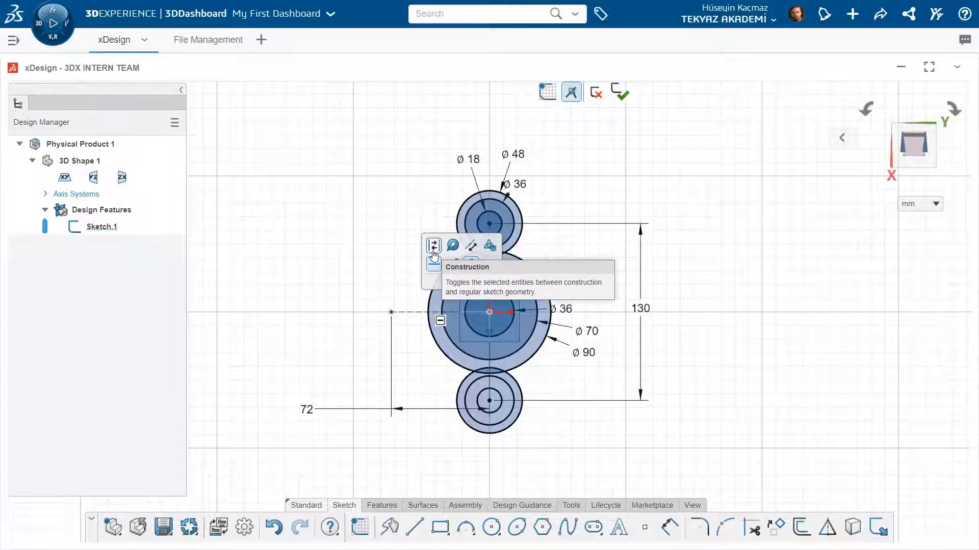
left_click(433, 249)
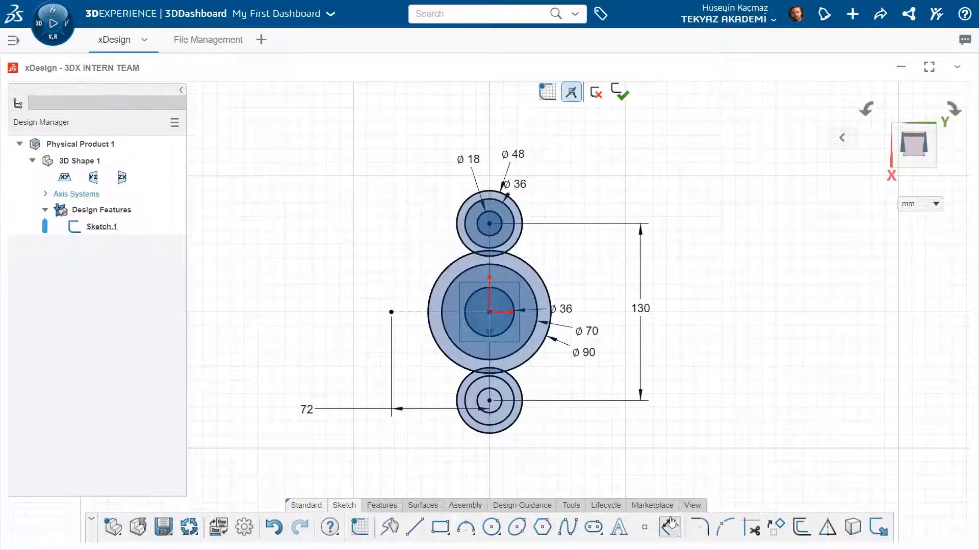
Draw a vertical line across the left end of the horizontal construction line and constrain its midpoint to that endpoint
left_click(415, 527)
left_click(391, 274)
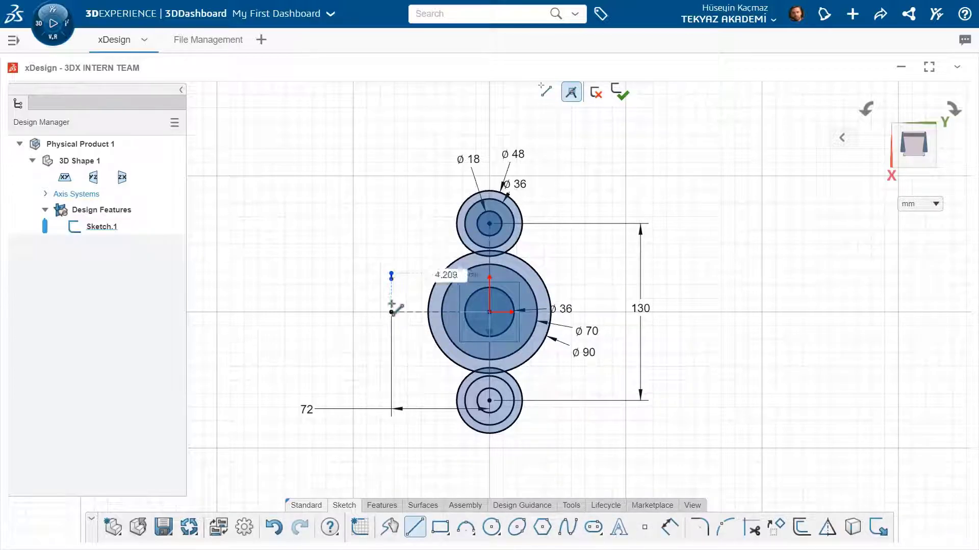
left_click(391, 353)
left_click(391, 339)
left_click(390, 313)
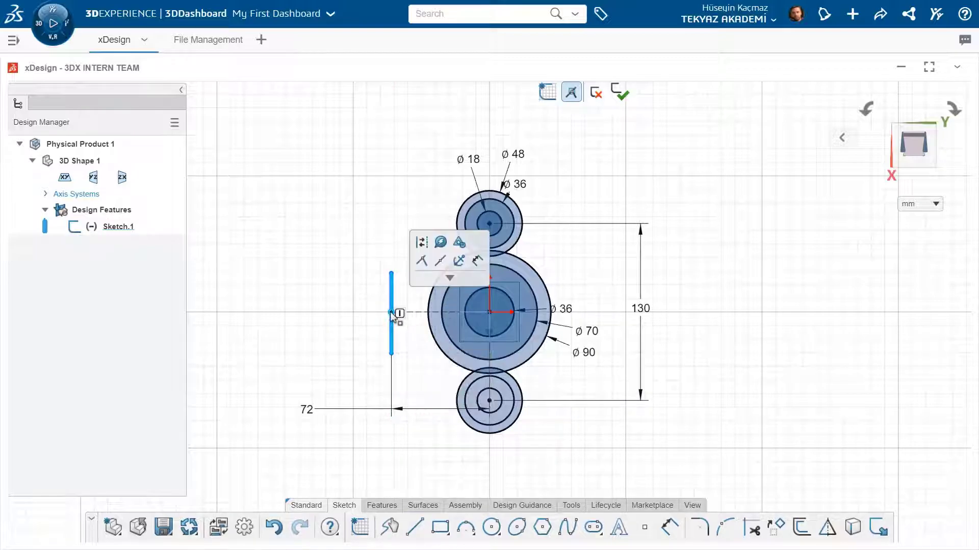
left_click(440, 261)
Set the left vertical line's length to 75 mm
left_click(670, 527)
left_click(392, 318)
left_click(291, 311)
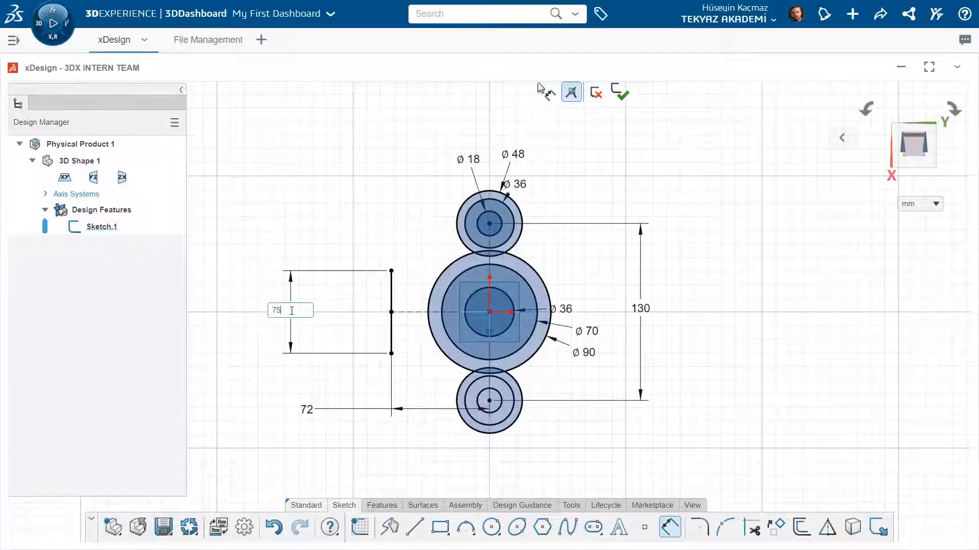
key("Return")
key("Escape")
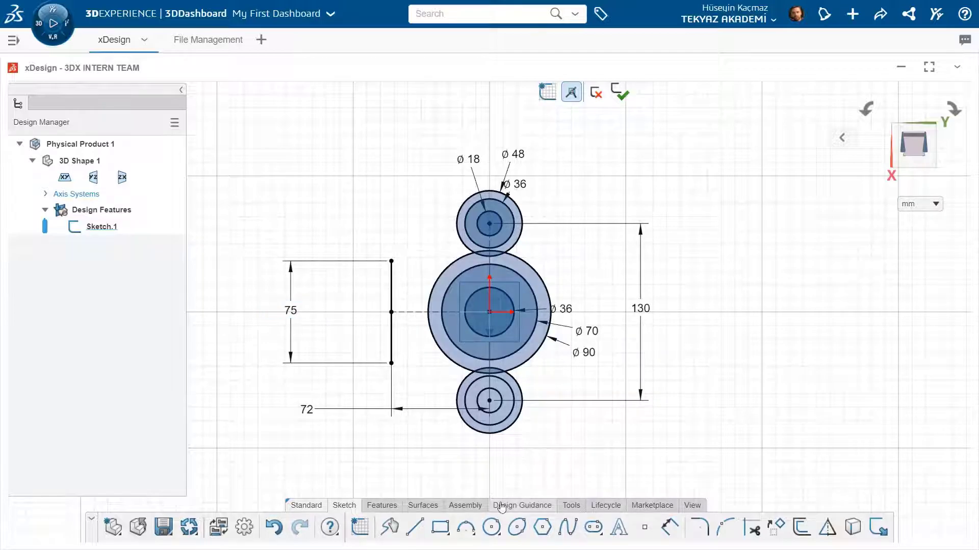
Draw a horizontal construction line from the upper circles' centre to the right edge of the 48 mm circle
left_click(414, 527)
left_click(490, 224)
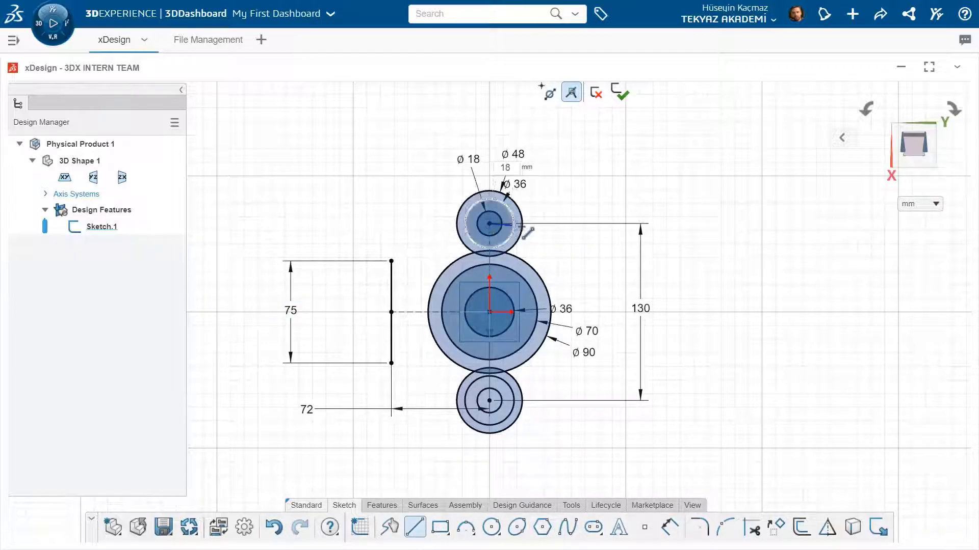
left_click(522, 223)
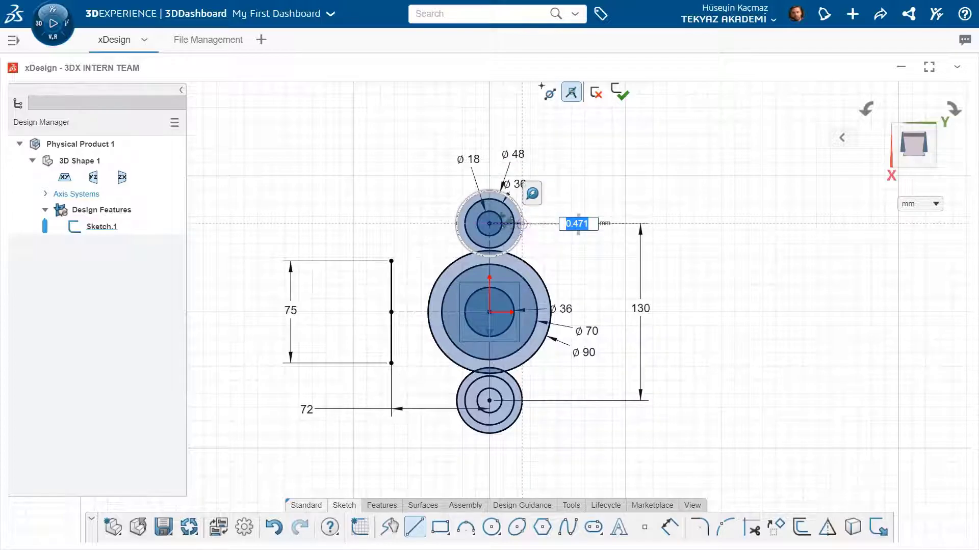
key("Escape")
left_click(513, 224)
left_click(545, 256)
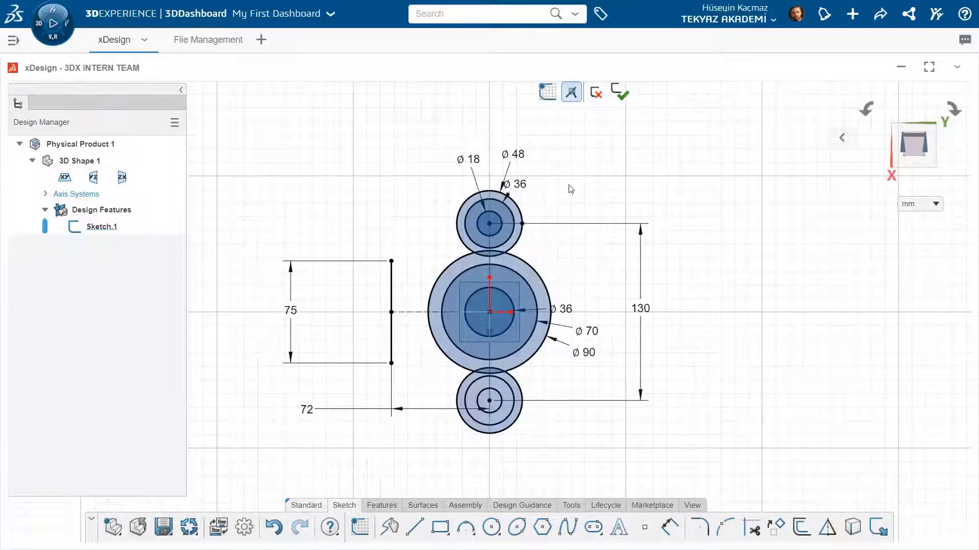
Draw a vertical line from the upper 48 mm circle's right edge to the 90 mm circle, and a slanted line from the 75 mm line's top to the 48 mm circle
left_click(415, 527)
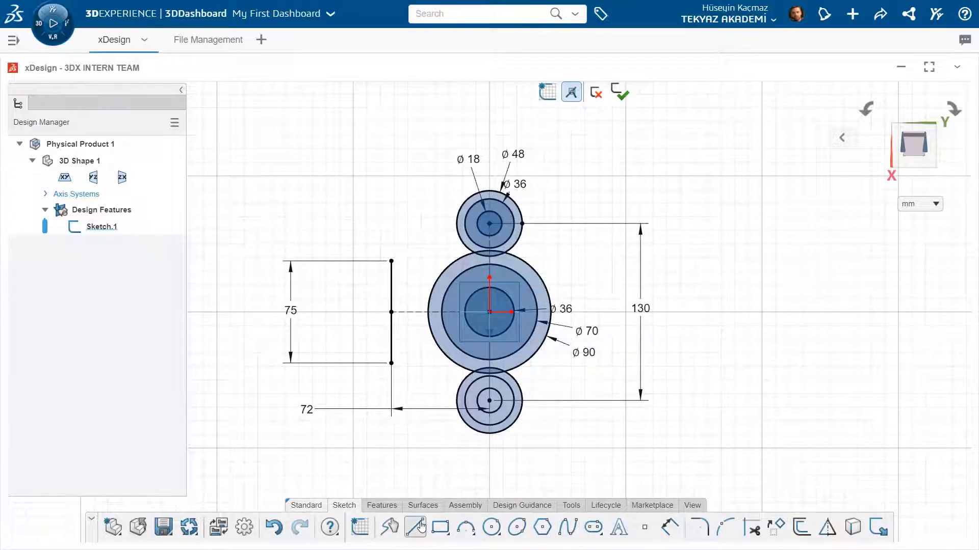
left_click(522, 223)
left_click(522, 261)
left_click(391, 261)
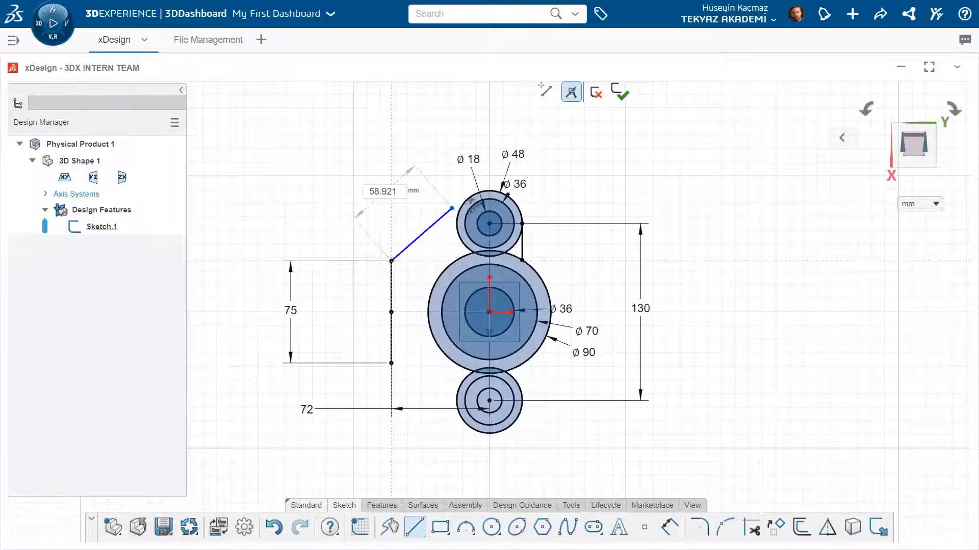
double_click(474, 198)
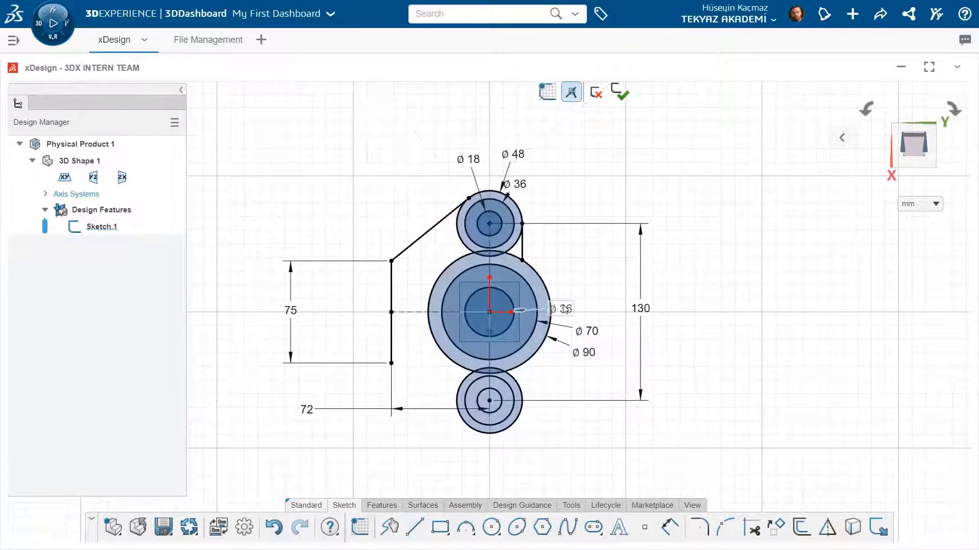
Mirror the short vertical line and the slanted line about the horizontal sketch axis
left_click(827, 530)
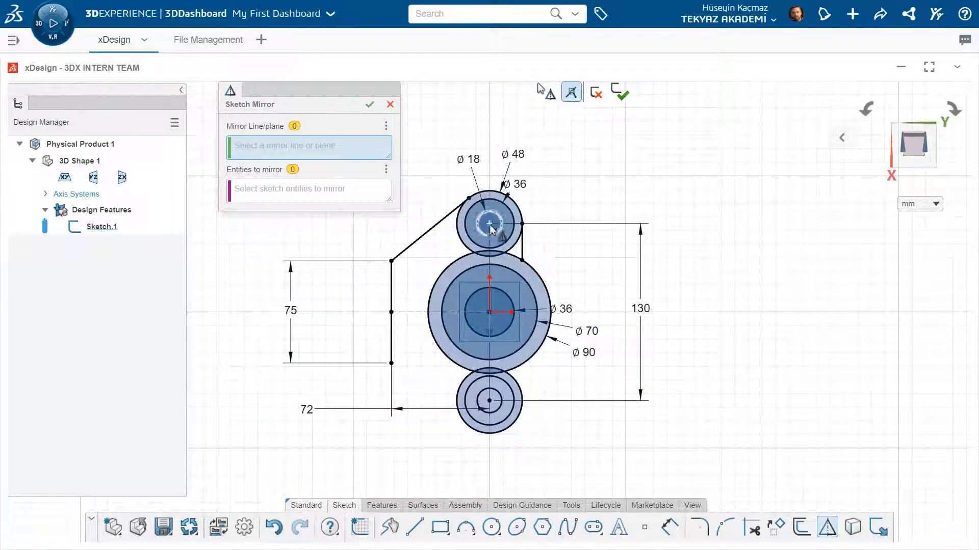
left_click(500, 312)
left_click(522, 244)
left_click(431, 229)
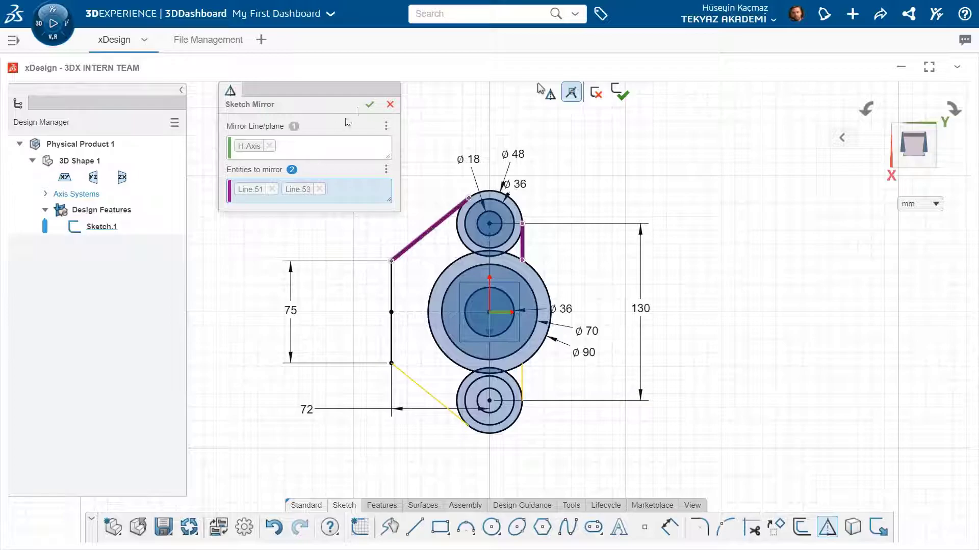
left_click(369, 104)
Trim the left arc of the 90 mm circle and the inner arcs where it overlaps the upper 48 mm circle
left_click(752, 528)
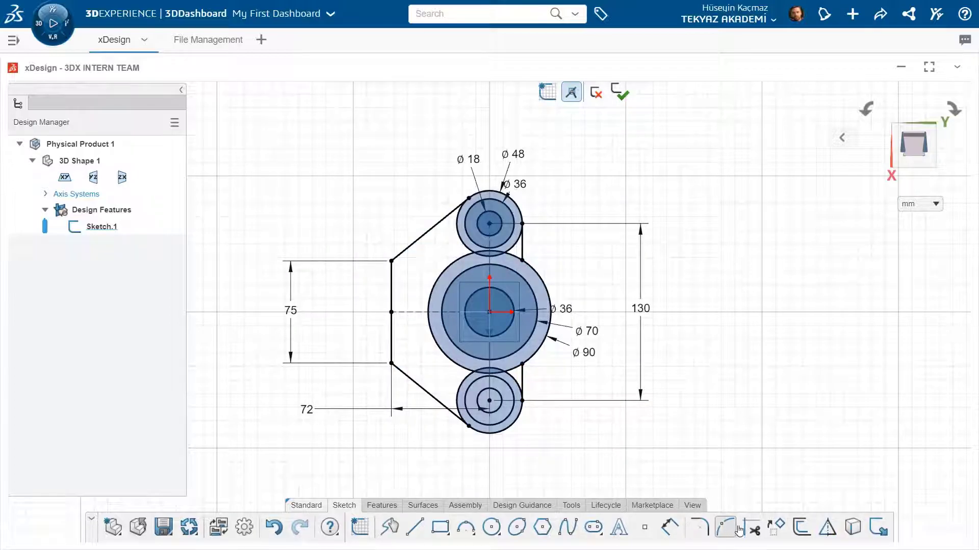
scroll(422, 363, "up", 1)
left_click(448, 359)
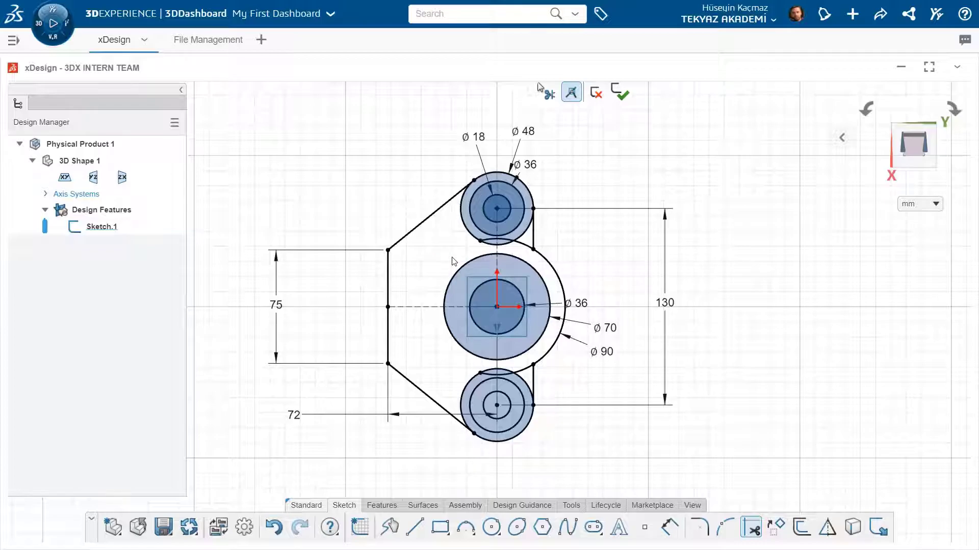
left_click(465, 236)
left_click(503, 245)
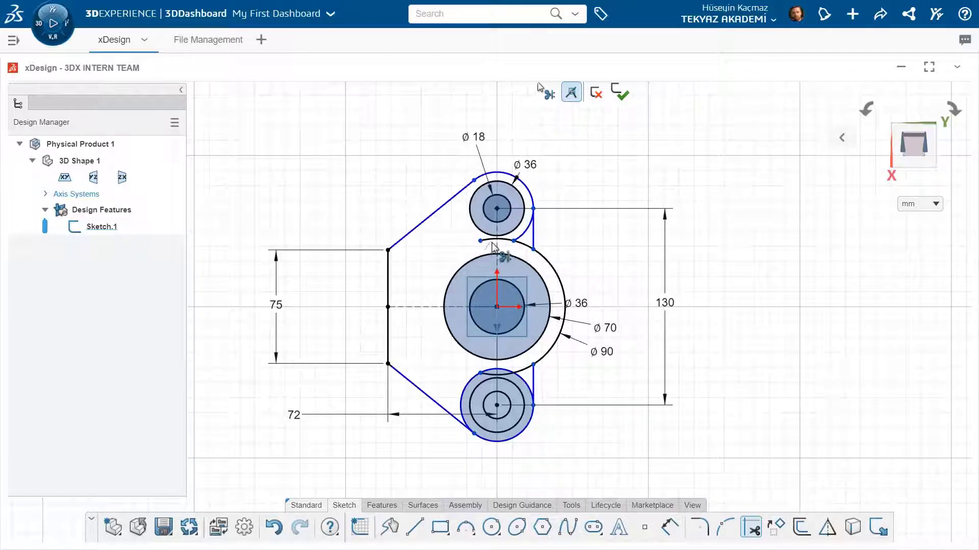
left_click(520, 240)
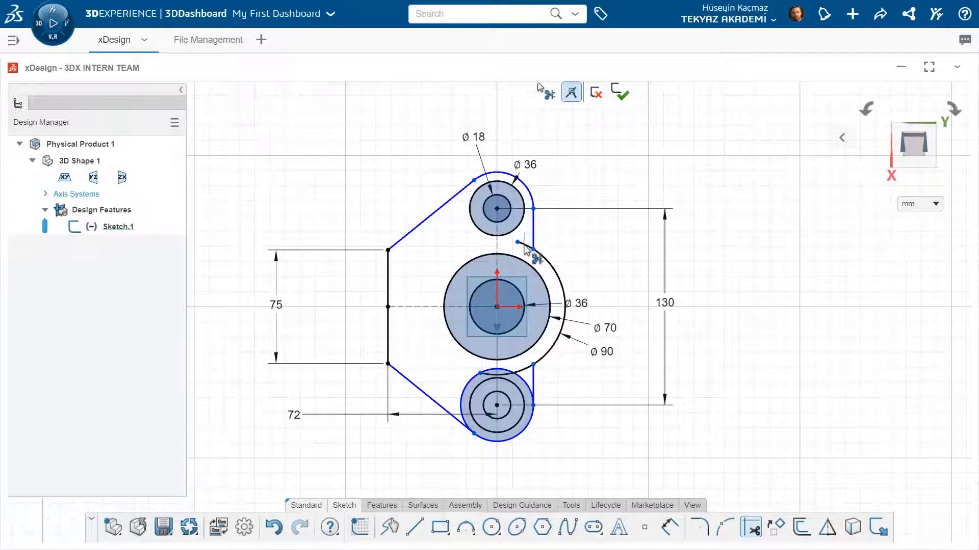
Trim the inner arcs of the lower 48 mm circle and the remaining 90 mm arc to close the plate outline
left_click(462, 395)
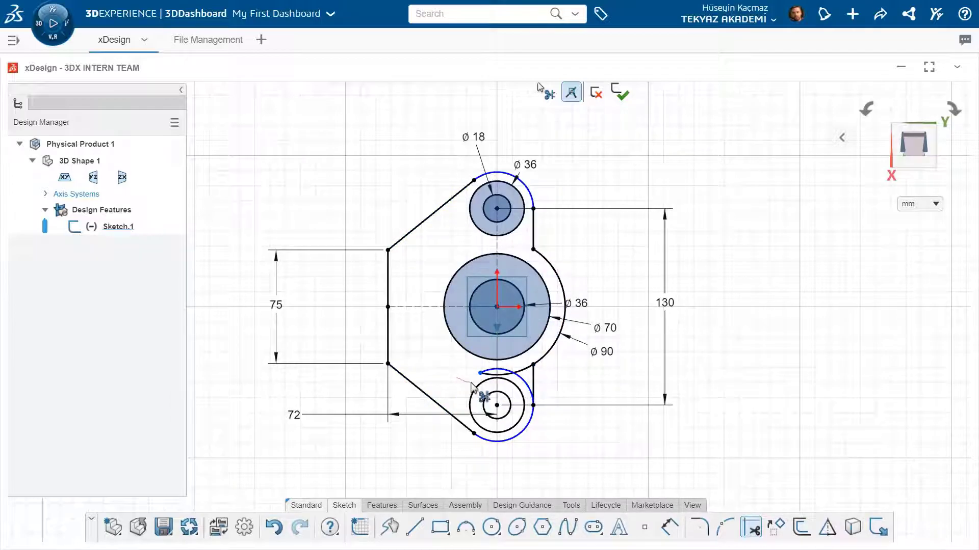
left_click(523, 386)
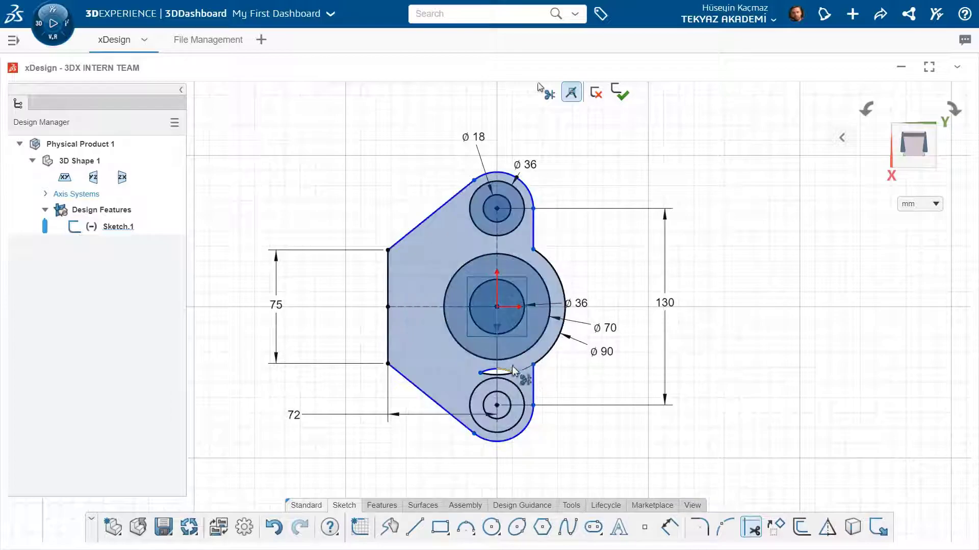
left_click(489, 373)
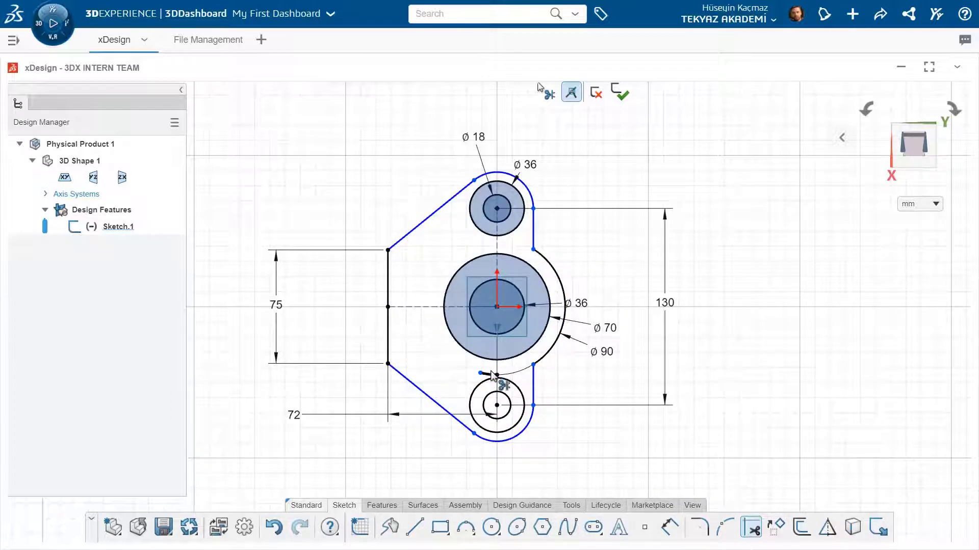
left_click(492, 374)
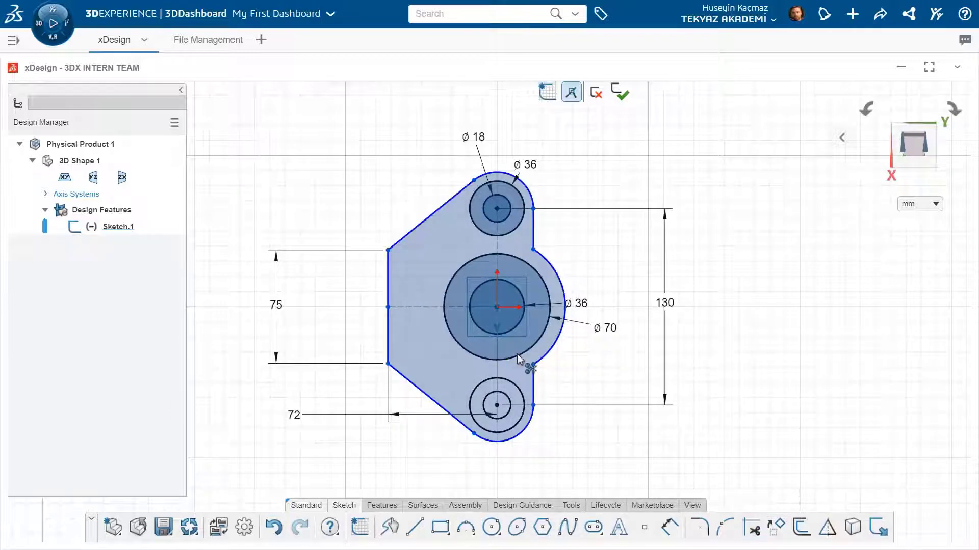
Extrude only the outer plate contour of Sketch.1 as a 15 mm solid, leaving the three circular areas open
left_click(382, 506)
left_click(426, 527)
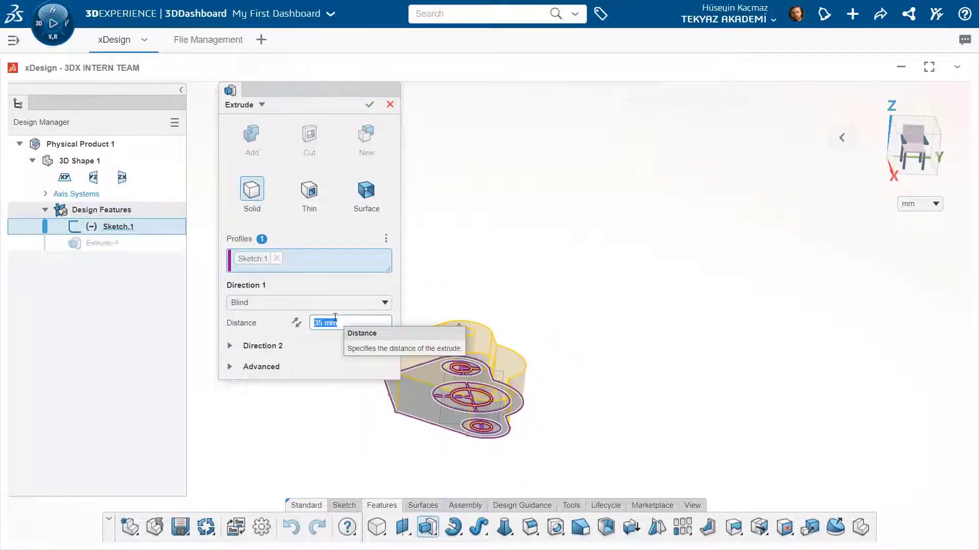
type("15")
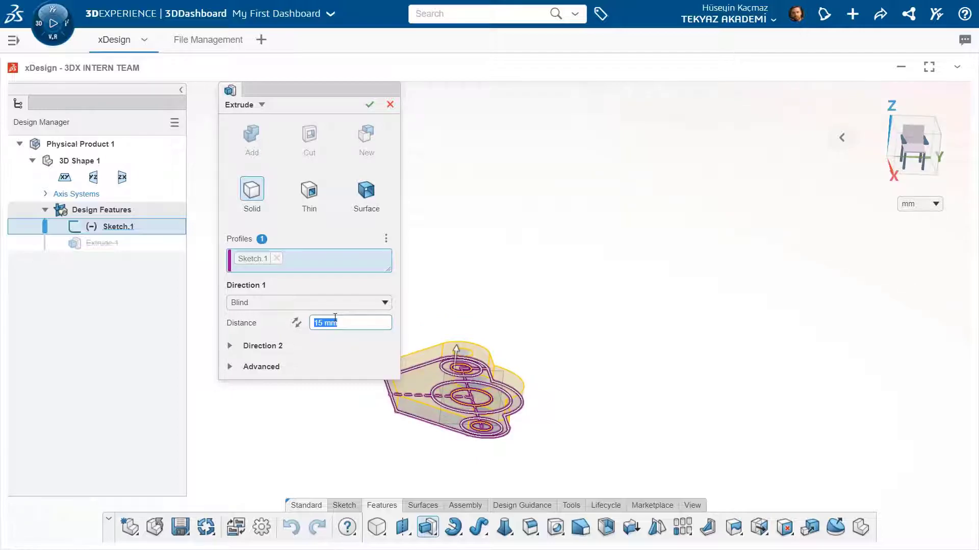
left_click(276, 258)
left_click(414, 403)
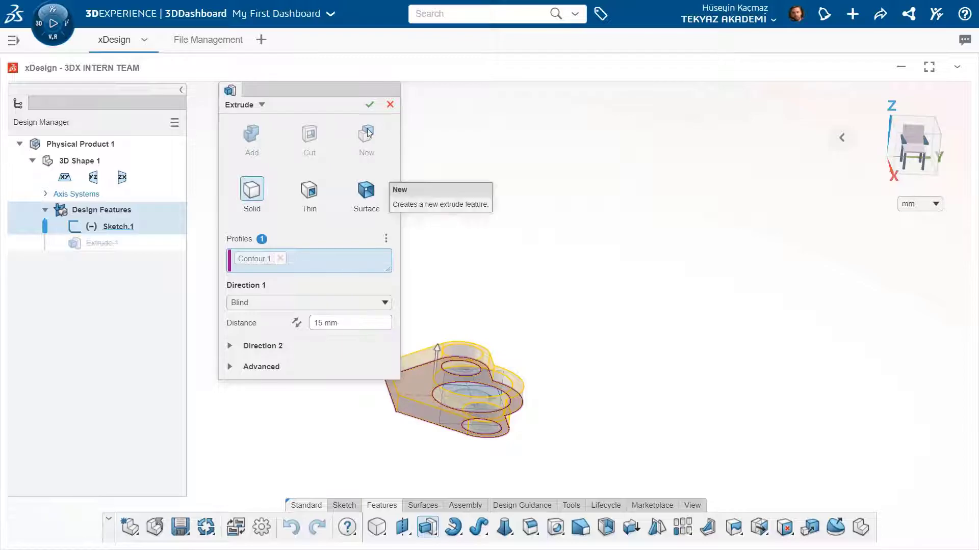
left_click(369, 104)
Start another extrusion, clear the whole-sketch profile from it and make Sketch.1 visible
left_click(427, 527)
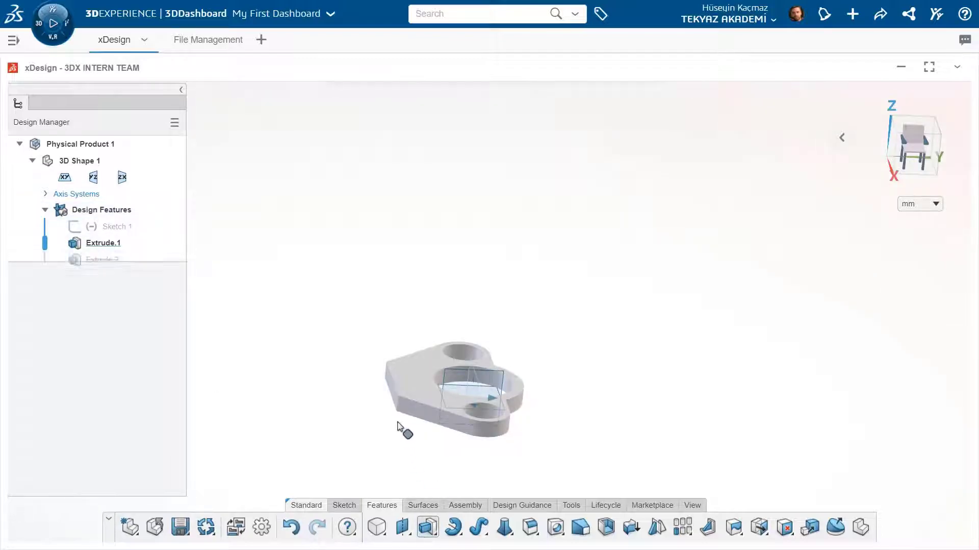
left_click(109, 232)
middle_click_drag(523, 434, 516, 461)
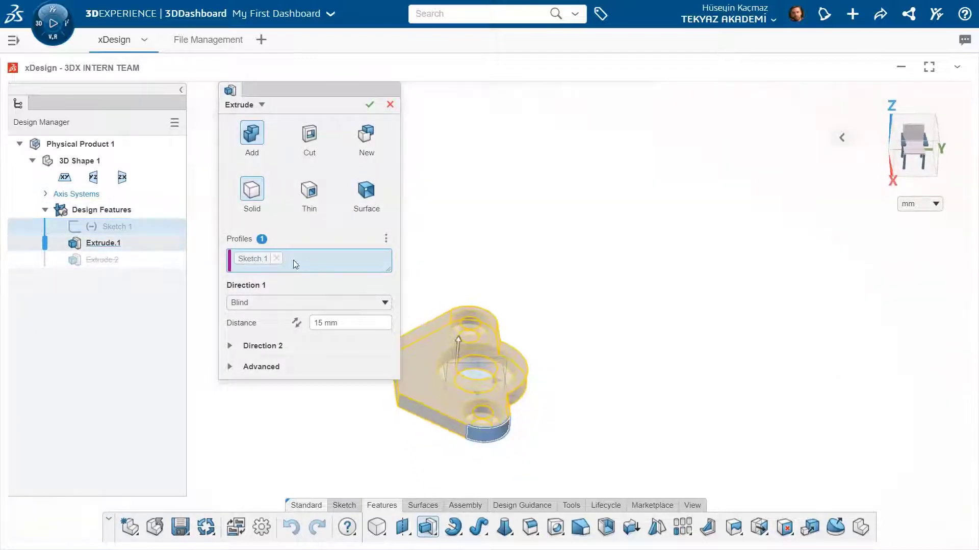
left_click(279, 259)
right_click(95, 229)
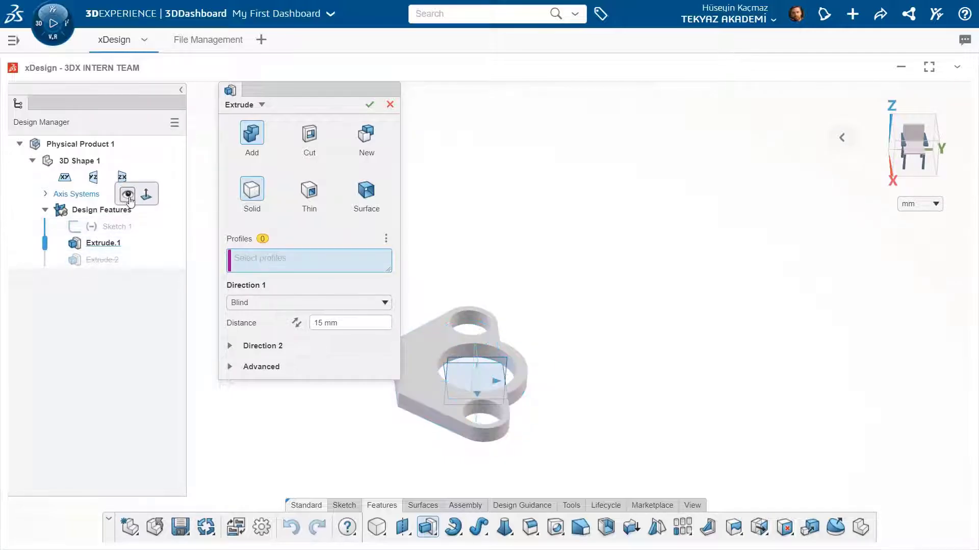
left_click(127, 197)
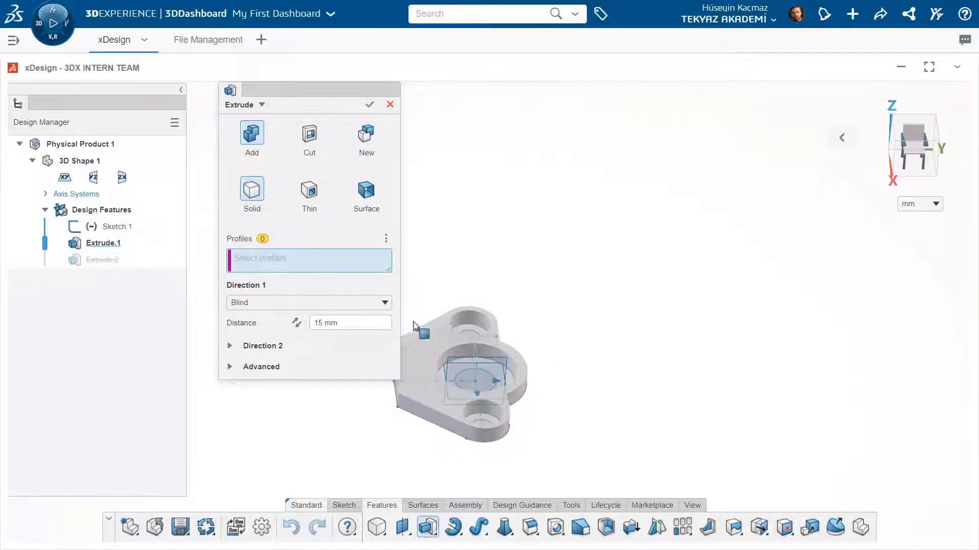
Extrude the ring contours between the 18 mm and 36 mm circles at both small holes by 19 mm, adding to the solid
left_click(496, 423)
left_click(350, 324)
type("19")
key("Return")
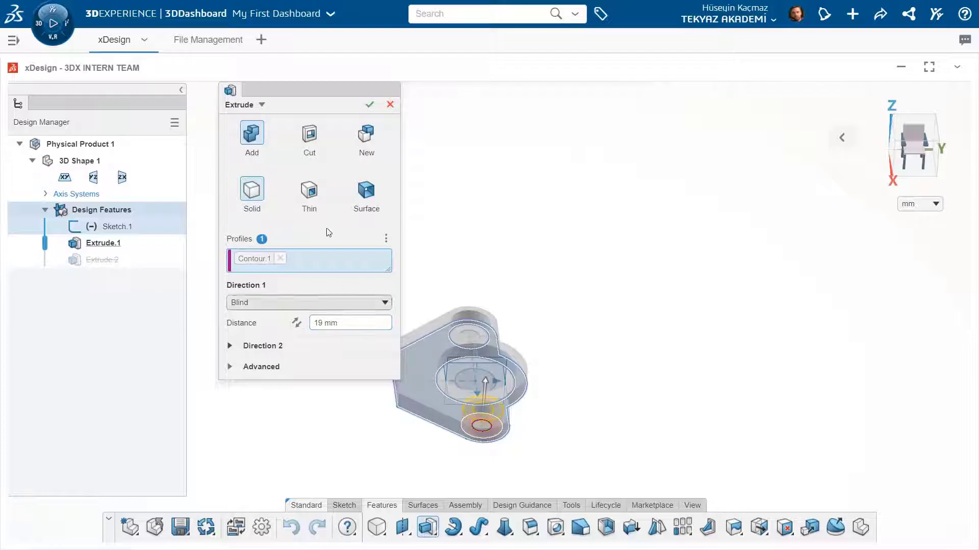
left_click(479, 337)
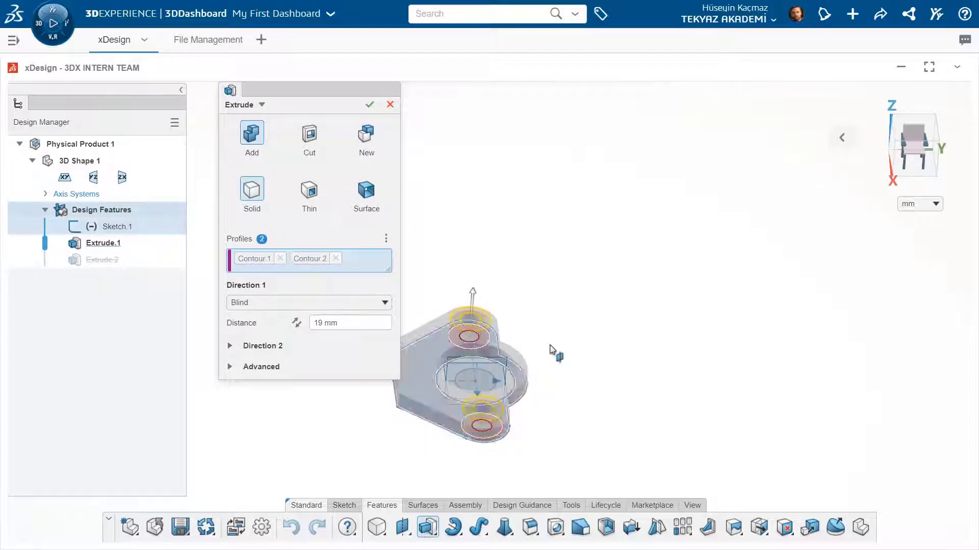
left_click(370, 105)
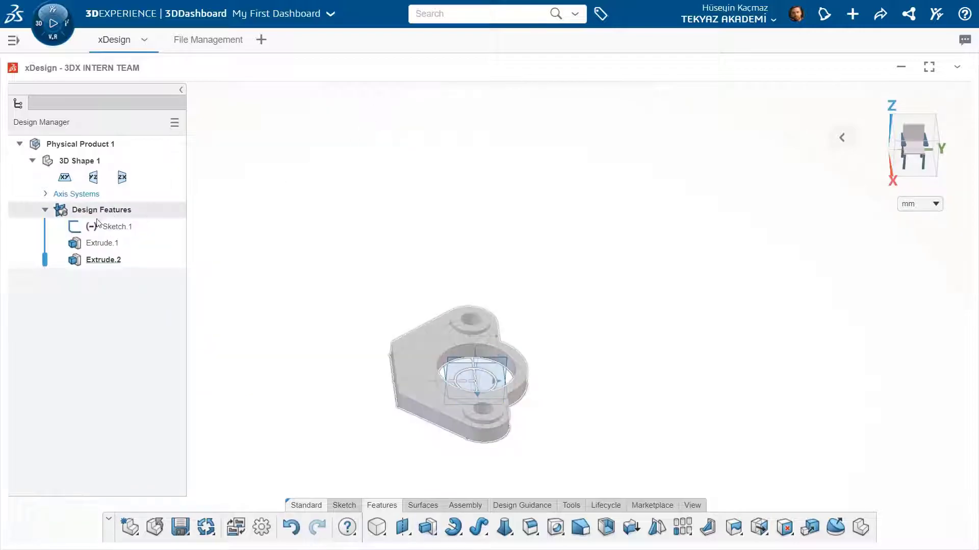
Extrude the central ring between the 36 mm and 70 mm circles by 119 mm, adding to the solid
left_click(427, 529)
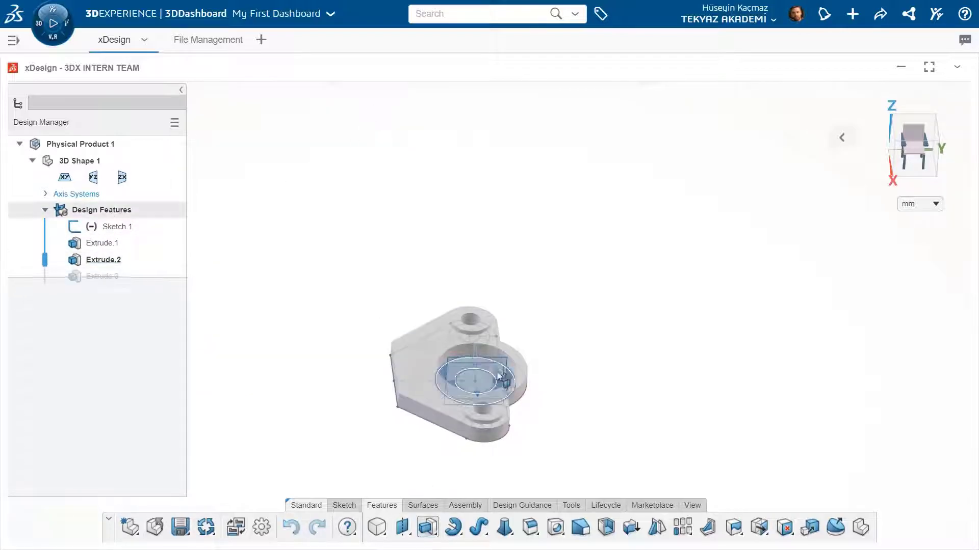
left_click(331, 323)
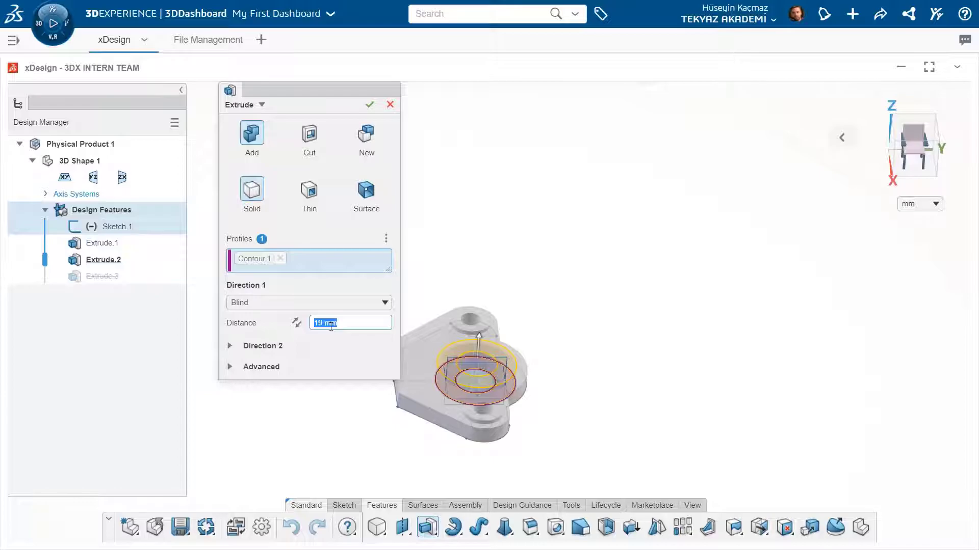
key("Return")
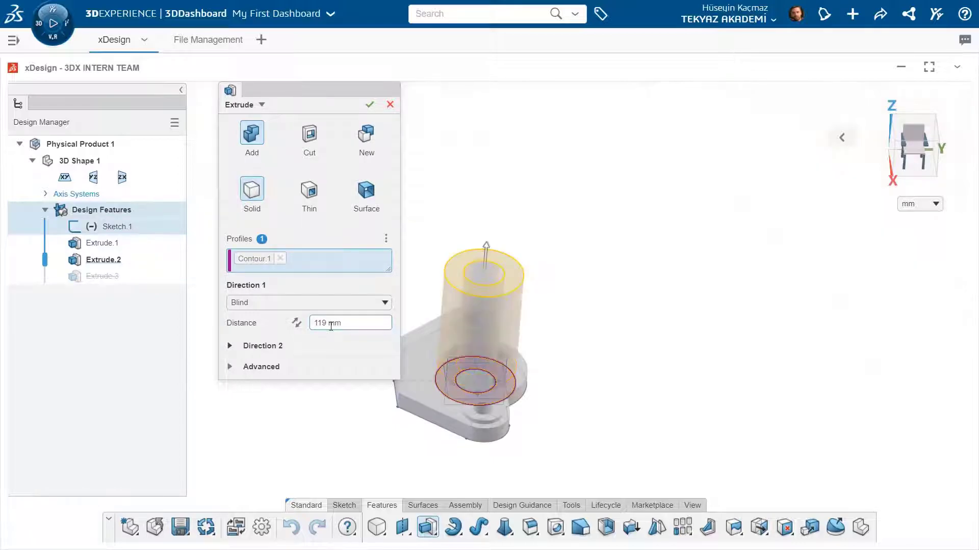
left_click(367, 106)
Start a sketch on the YZ plane and draw a 56 mm horizontal line outward from the plate's lower left corner
middle_click_drag(368, 378, 355, 315)
key("ctrl+1")
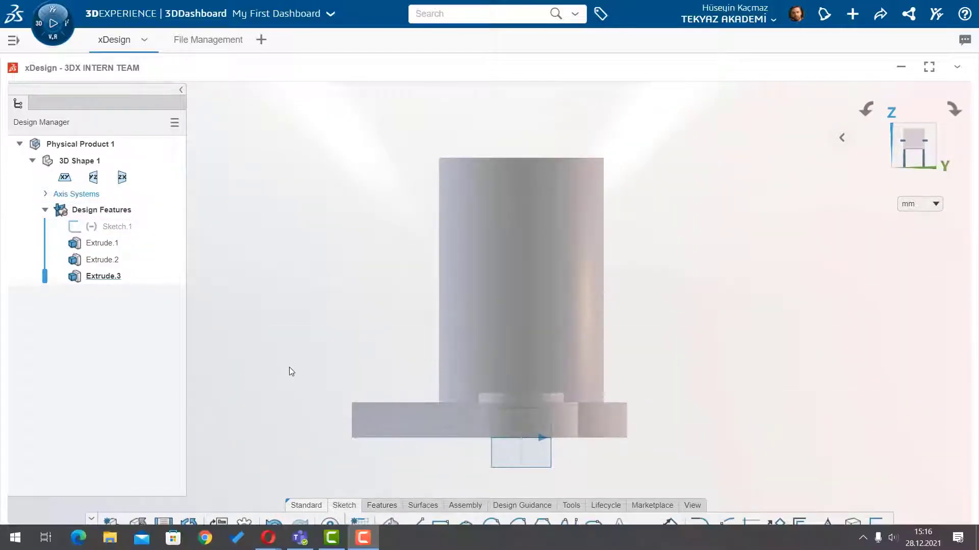
left_click(503, 444)
left_click(531, 407)
key("l")
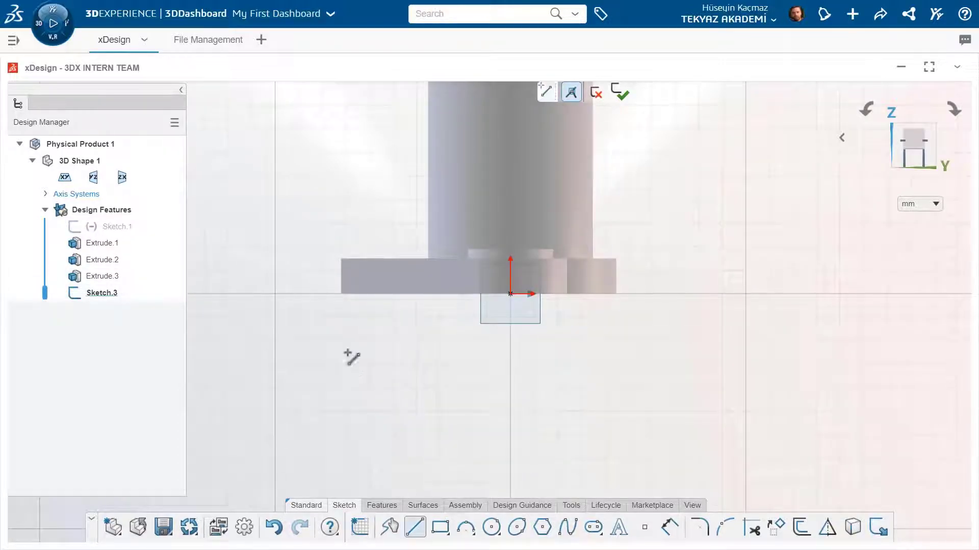
left_click(341, 293)
type("56")
key("Return")
key("Escape")
key("Escape")
scroll(384, 278, "down", 3)
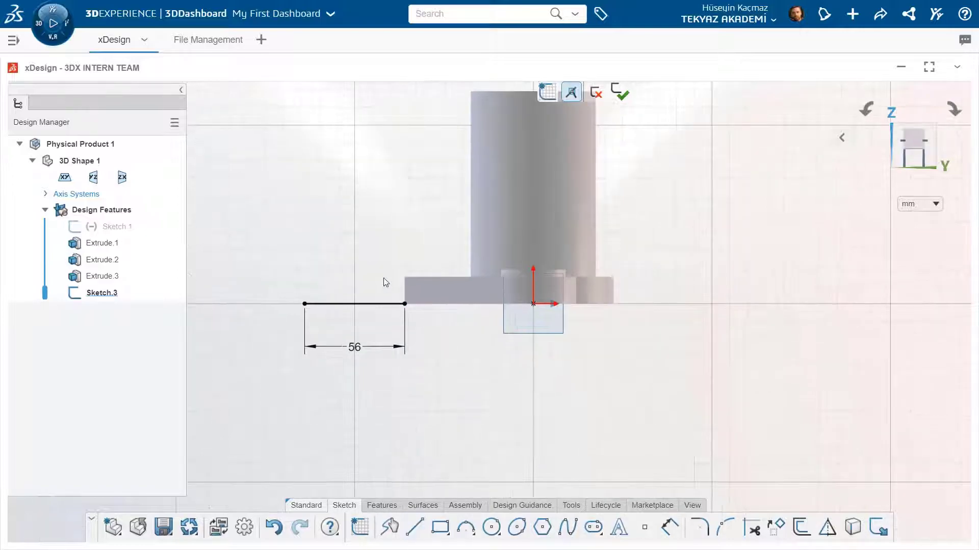
scroll(329, 267, "up", 2)
scroll(329, 270, "up", 1)
left_click(415, 526)
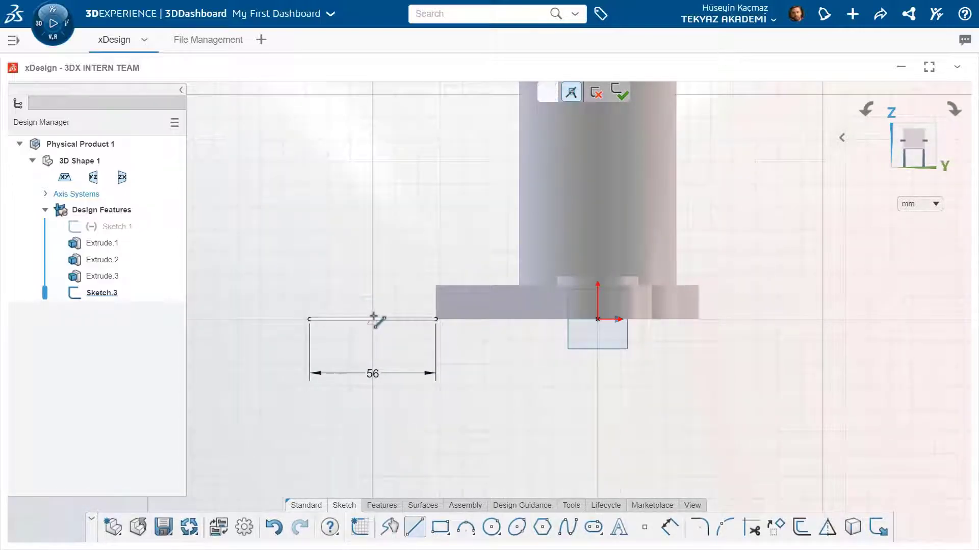
left_click(374, 320)
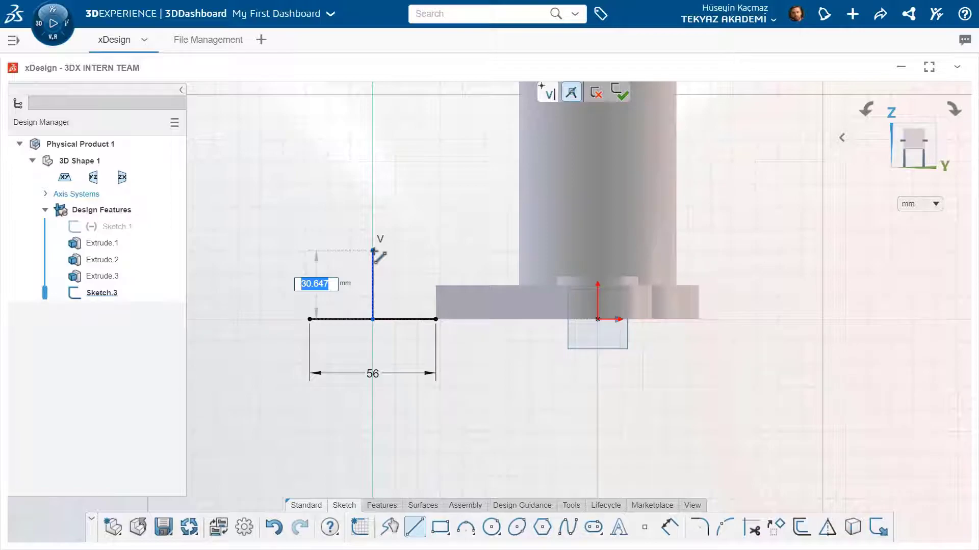
type("65")
key("Return")
key("Escape")
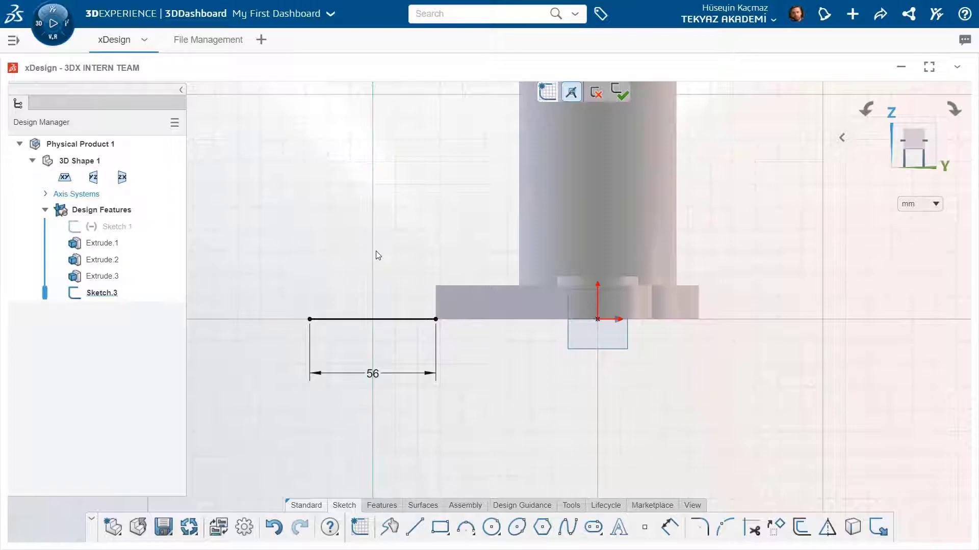
Draw a 65 mm vertical line upward from the 56 mm line's midpoint and convert it to construction geometry
left_click(415, 527)
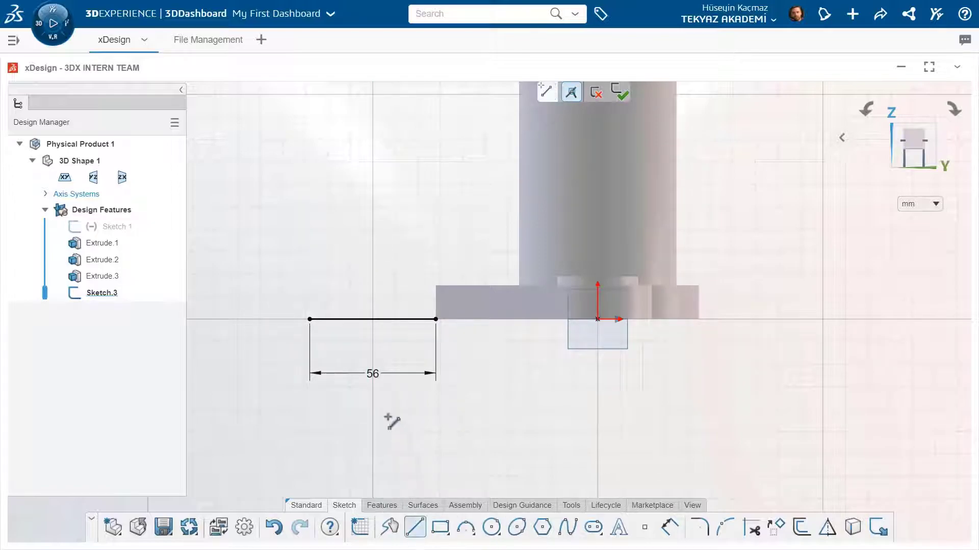
left_click(372, 319)
type("65")
key("Return")
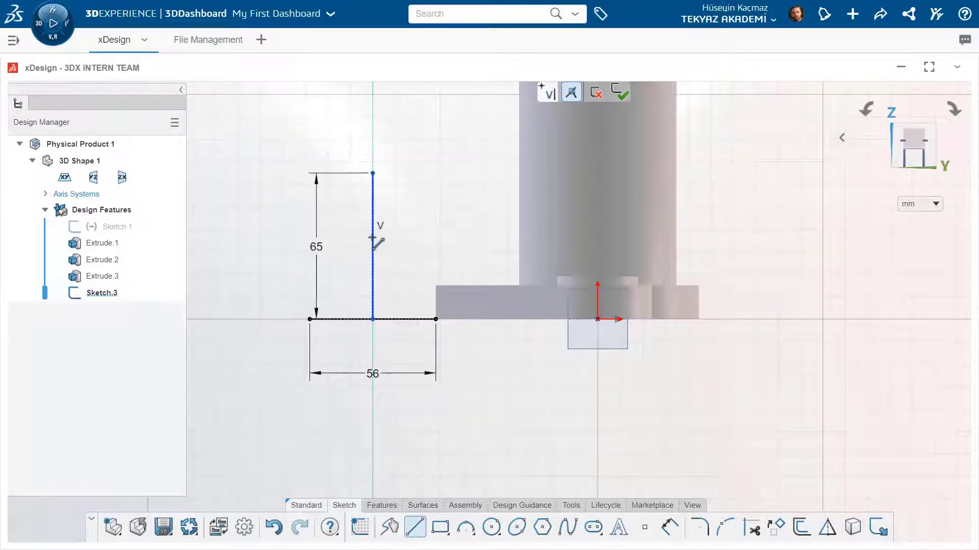
key("Escape")
left_click(373, 240)
left_click(406, 172)
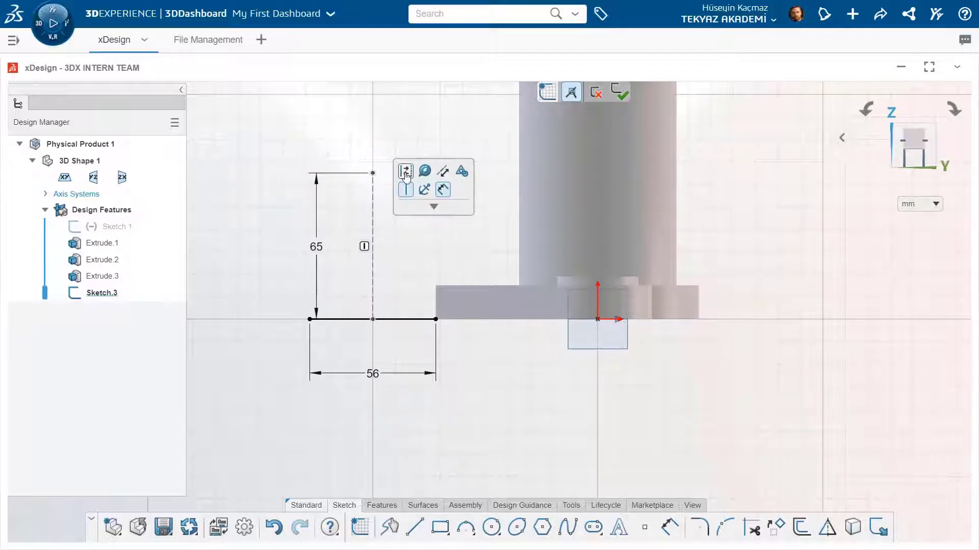
Draw a 28 mm diameter centre circle with its centre on the vertical construction line
left_click(499, 535)
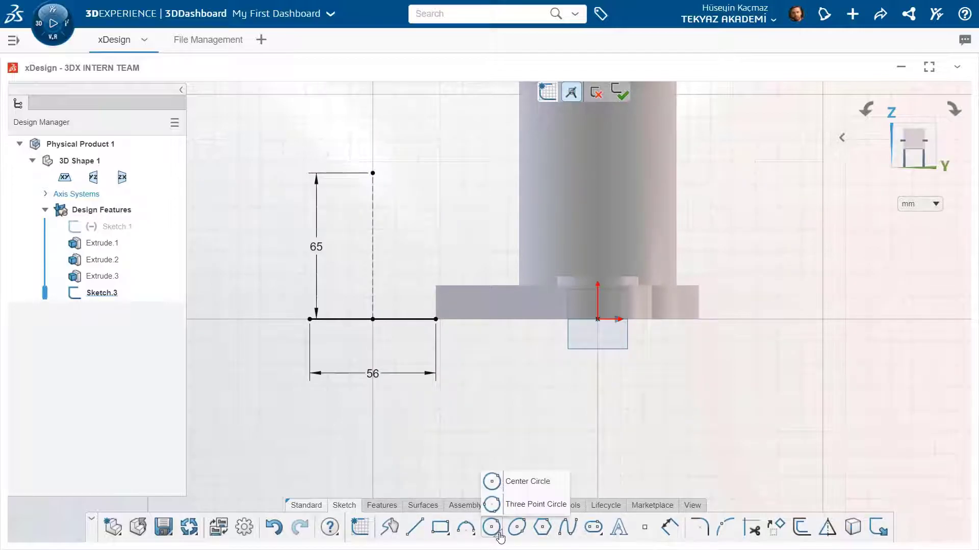
left_click(510, 486)
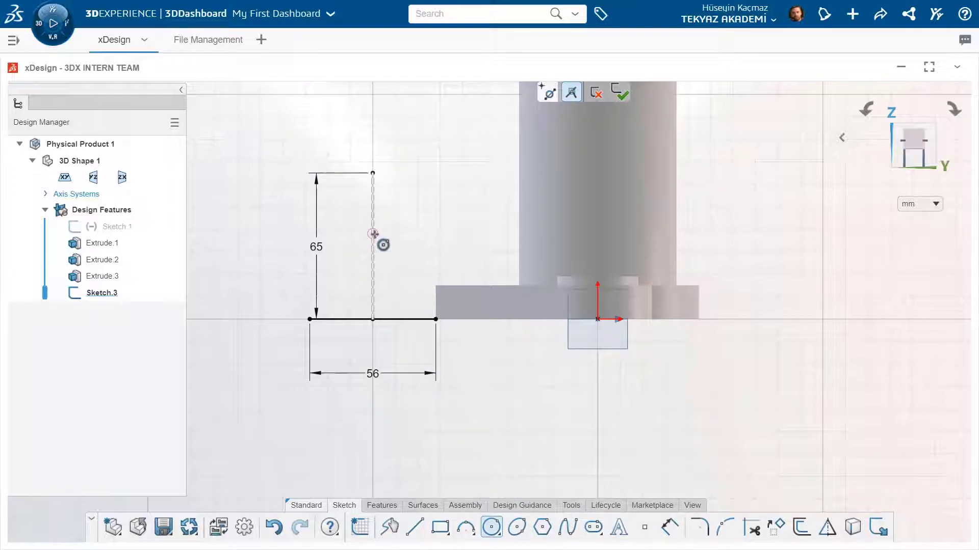
left_click(373, 234)
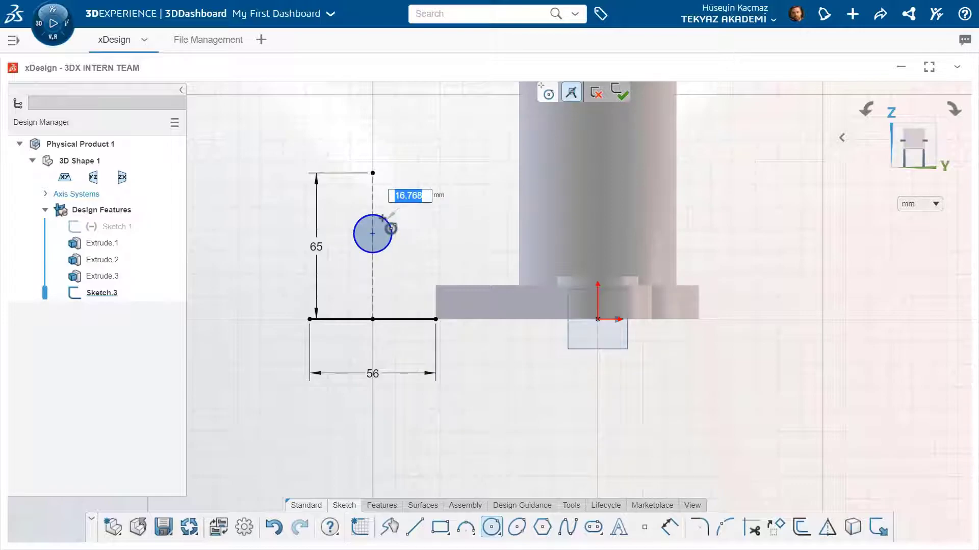
key("Return")
key("Escape")
Make the 28 mm circle coincident with the vertical construction line's top endpoint
left_click(381, 210)
left_click(373, 173, "ctrl")
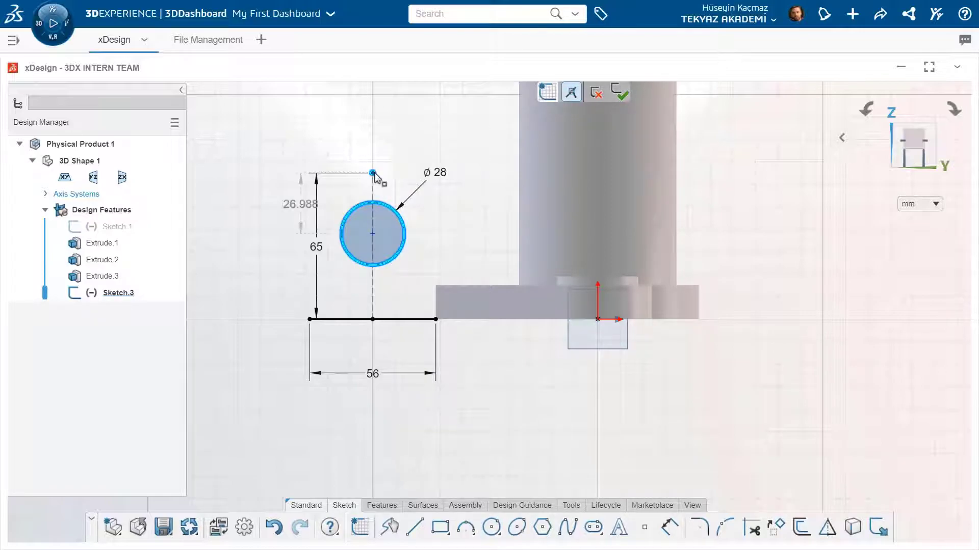
left_click(407, 123)
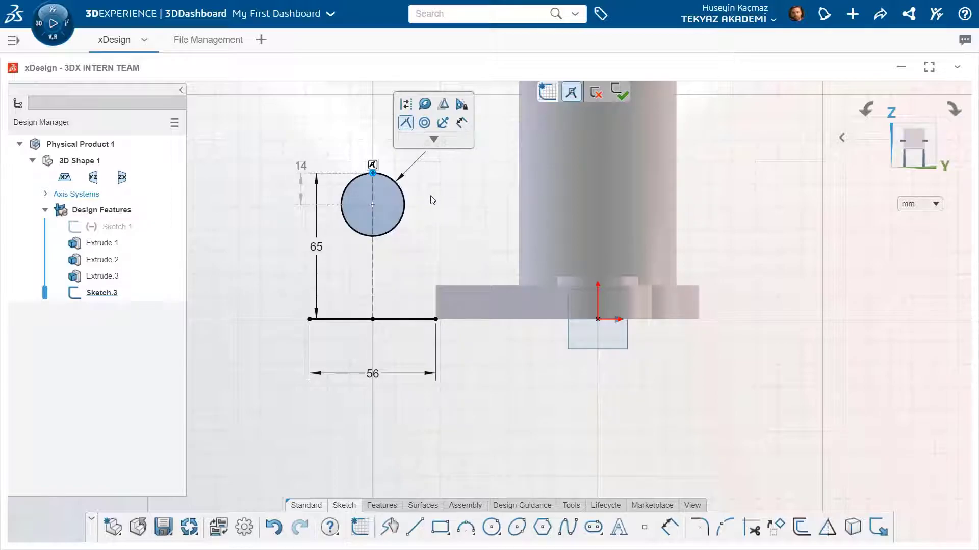
Draw a vertical line from the left end of the 56 mm line up to the 28 mm circle's centre height
left_click(426, 219)
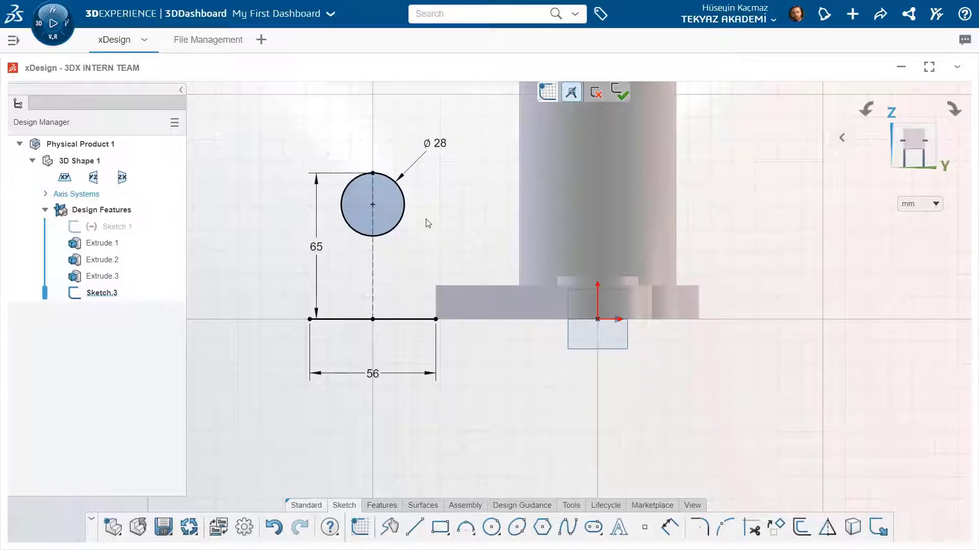
left_click(366, 234)
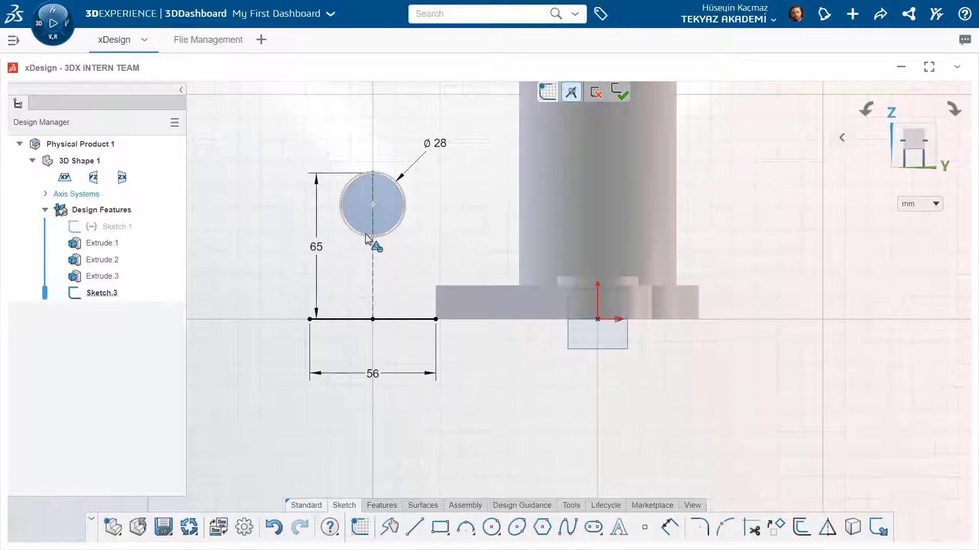
left_click(309, 320)
left_click(309, 204)
key("Escape")
Draw a matching vertical line from the right end of the 56 mm line up to the circle's centre height
left_click(415, 528)
left_click(435, 319)
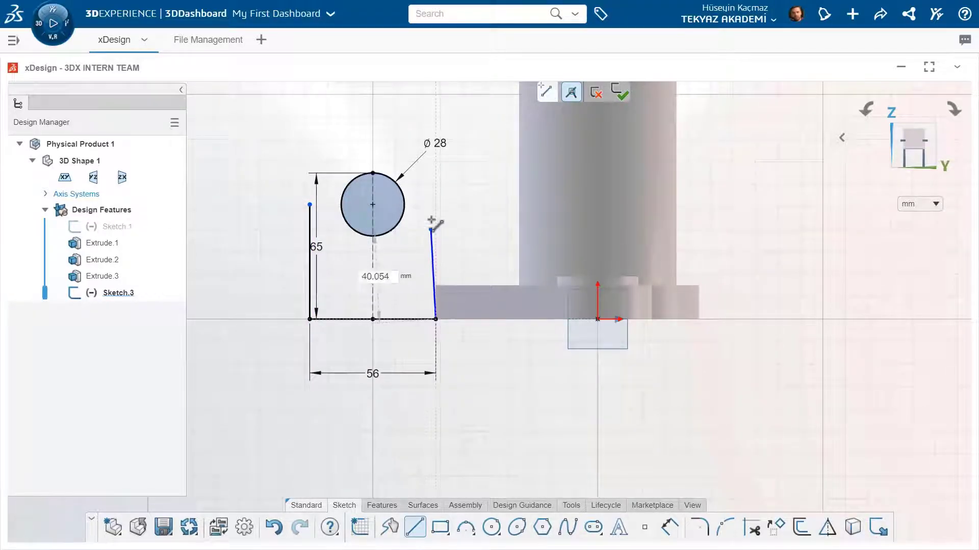
key("Escape")
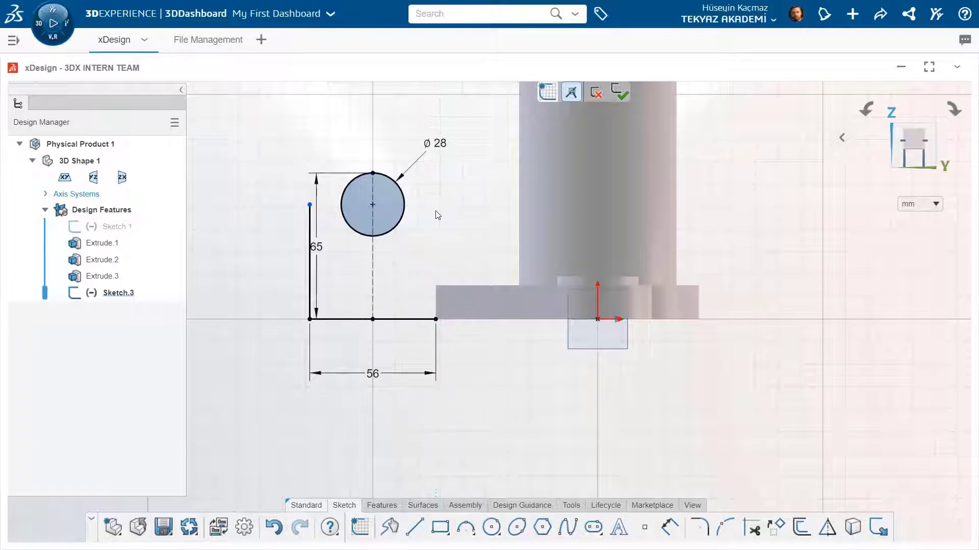
left_click(436, 320)
left_click(435, 205)
key("Escape")
Draw a circle concentric with the 28 mm circle, passing through the upper ends of both vertical lines
left_click(492, 528)
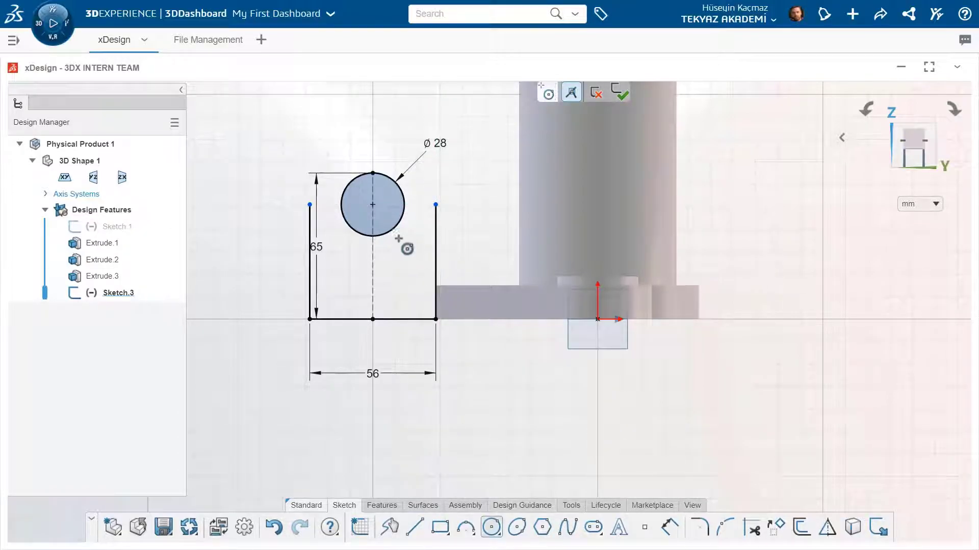
left_click(373, 204)
left_click(435, 204)
key("Escape")
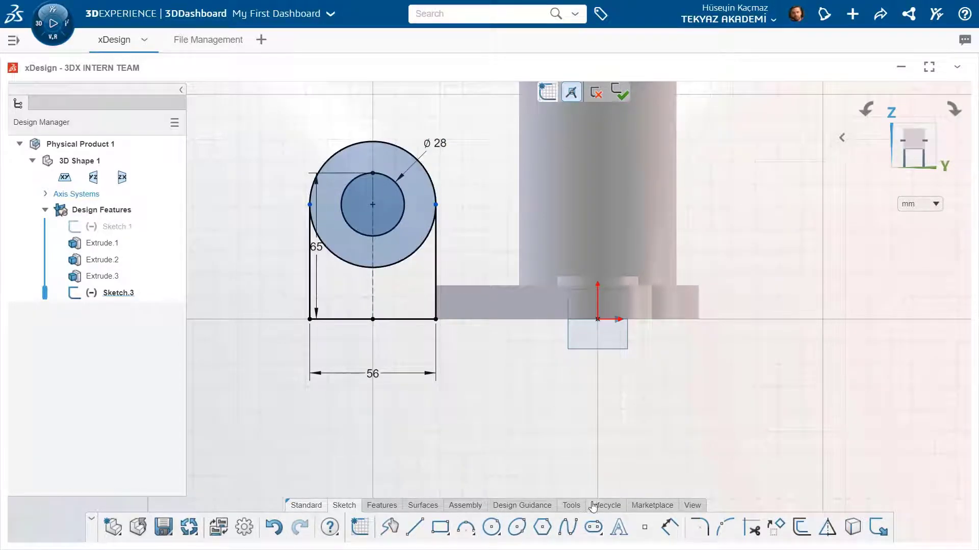
Trim the outer circle's lower half between the two vertical lines to leave a rounded lug outline
left_click(751, 528)
left_click(414, 254)
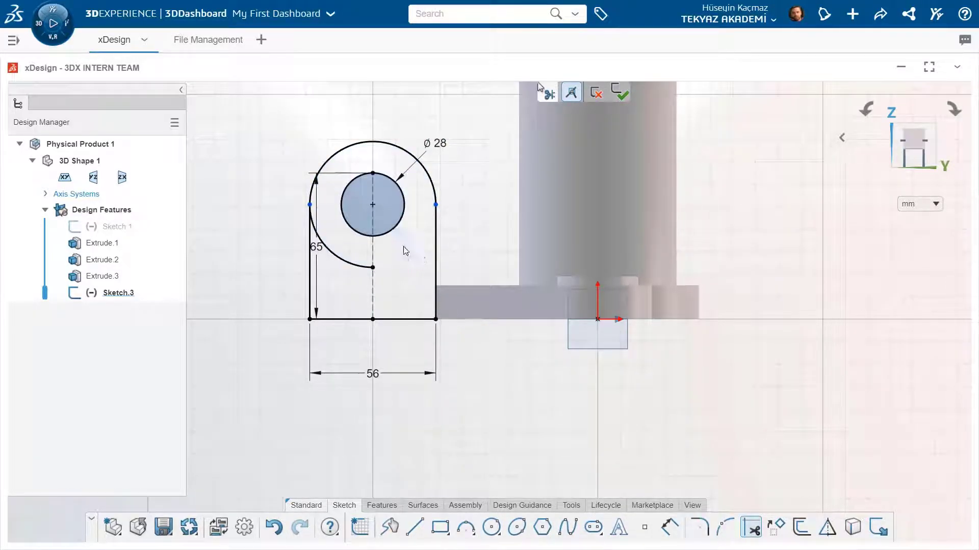
left_click(340, 258)
key("Escape")
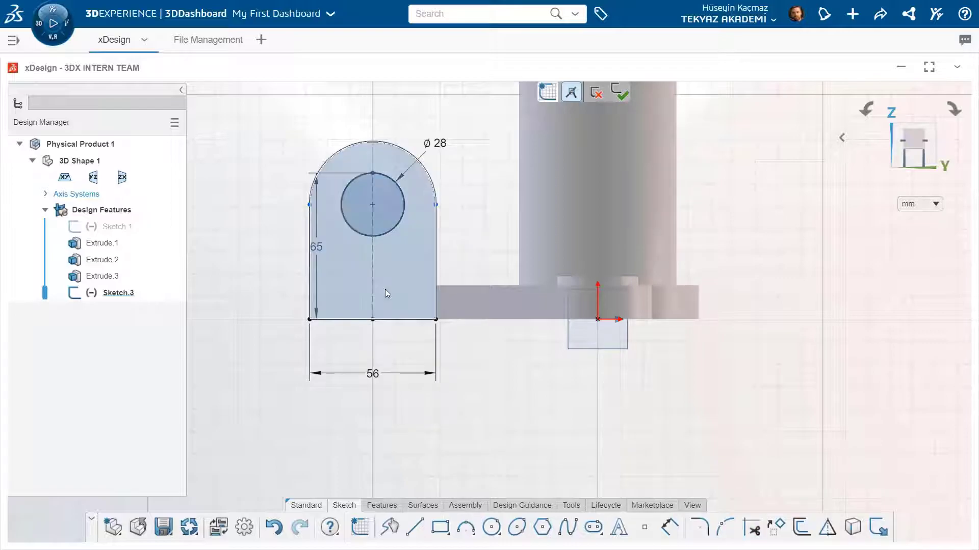
Extrude the lug profile as an added solid with the Midplane option and a distance of 75 mm
left_click(388, 506)
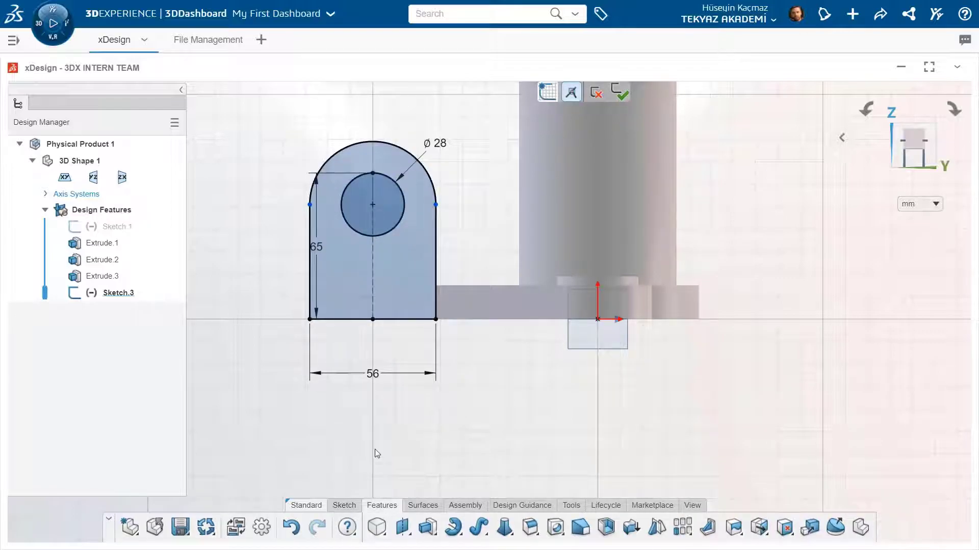
left_click(428, 527)
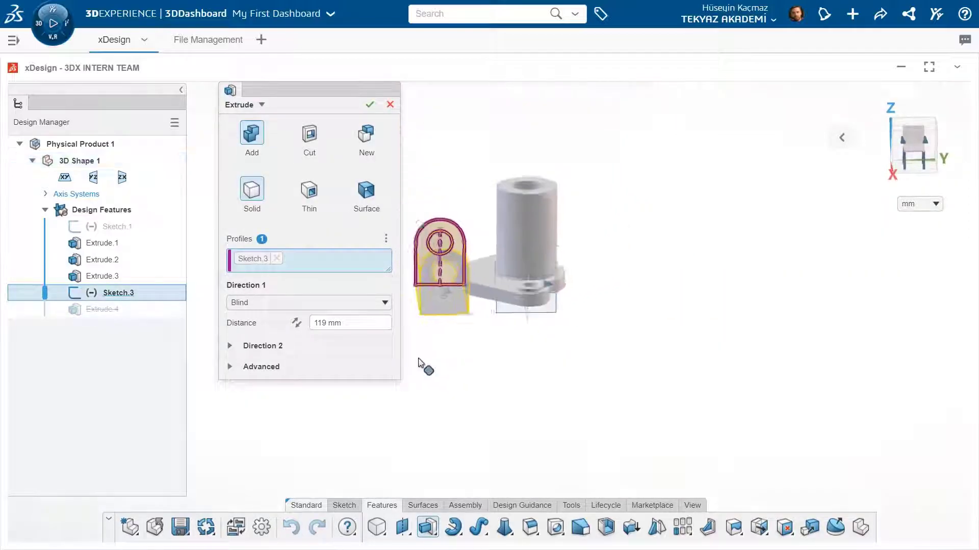
left_click(384, 303)
left_click(245, 332)
left_click(310, 325)
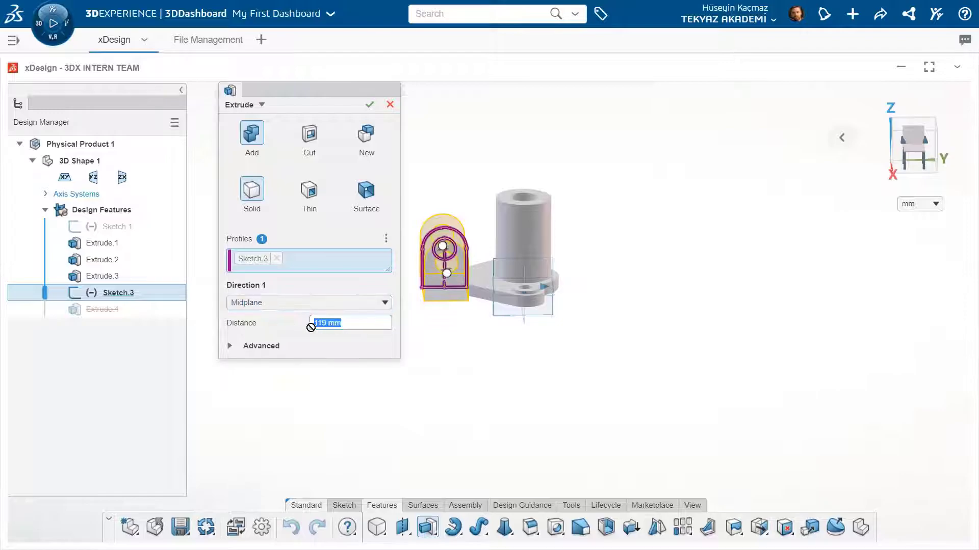
key("Return")
middle_click_drag(431, 326, 431, 365)
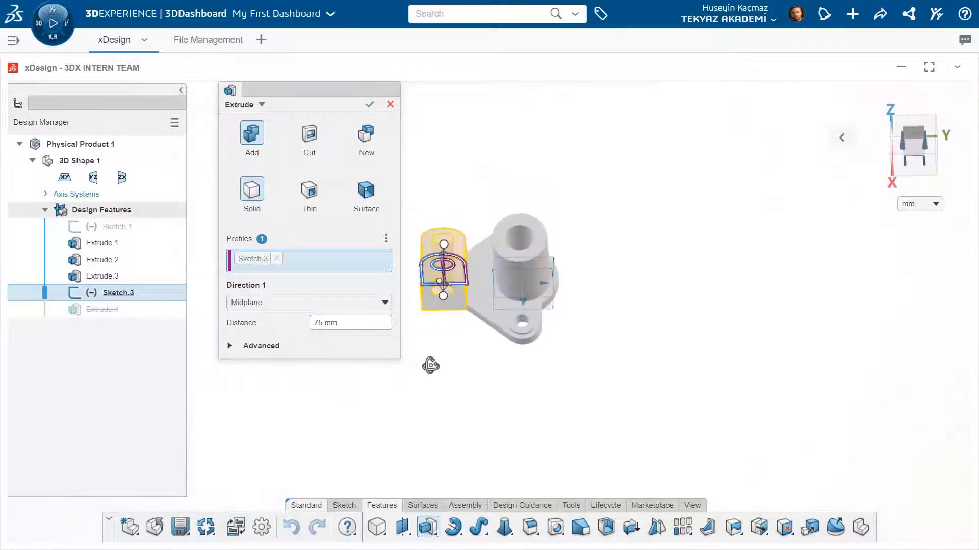
left_click(370, 104)
Start a sketch on the YZ plane and project the lug's arc and the central cylinder's silhouette into it
mouse_move(492, 360)
middle_mouse_down()
mouse_move(524, 332)
mouse_move(487, 367)
mouse_move(484, 314)
mouse_move(478, 328)
middle_mouse_up()
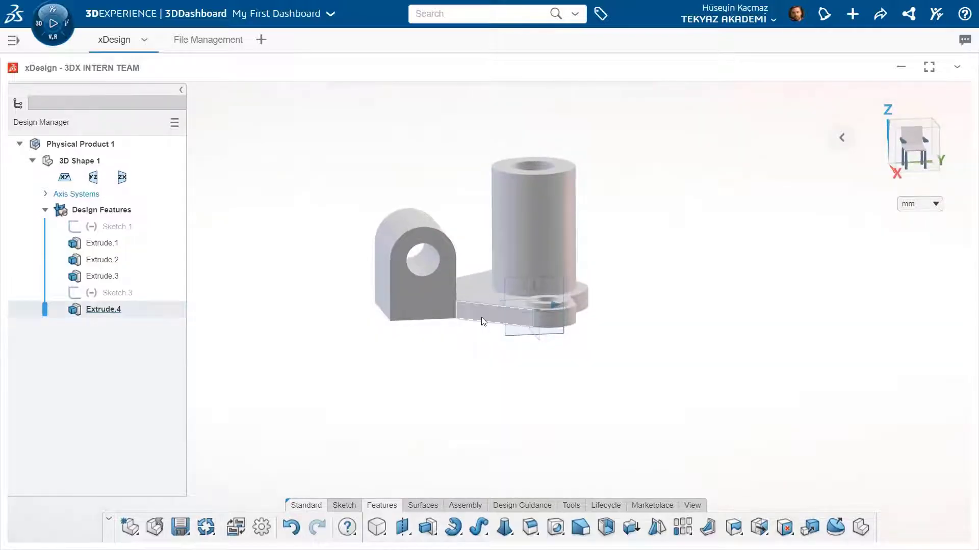
key("s")
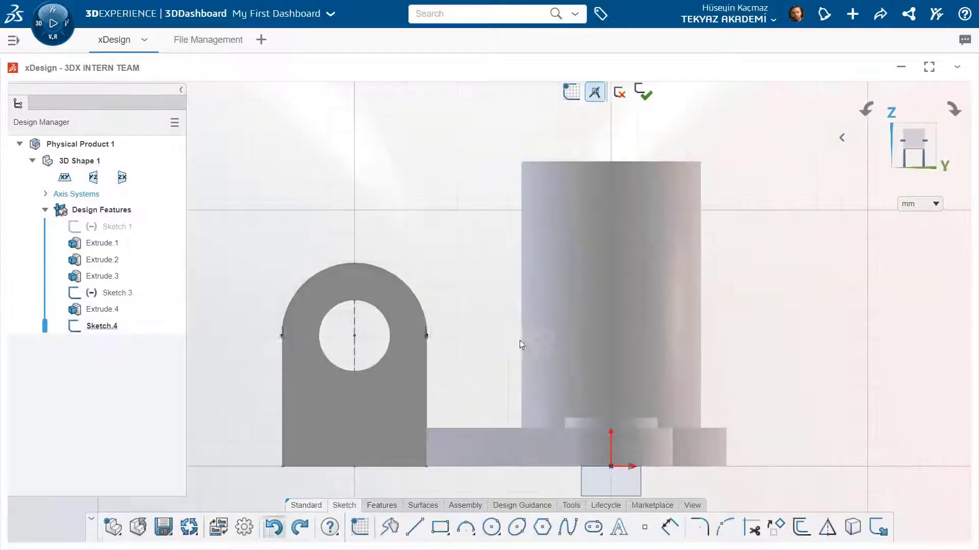
left_click(418, 300)
left_click(446, 253)
left_click(549, 162)
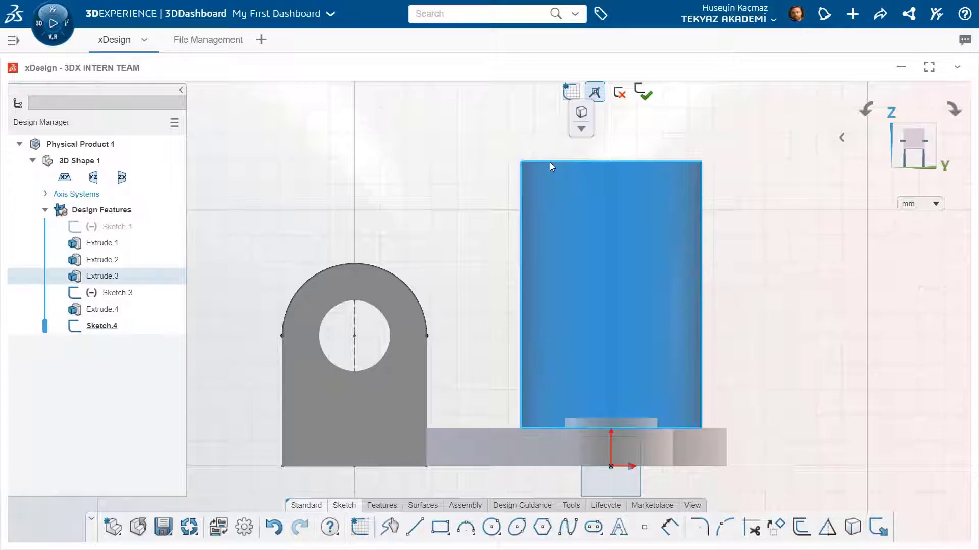
left_click(580, 115)
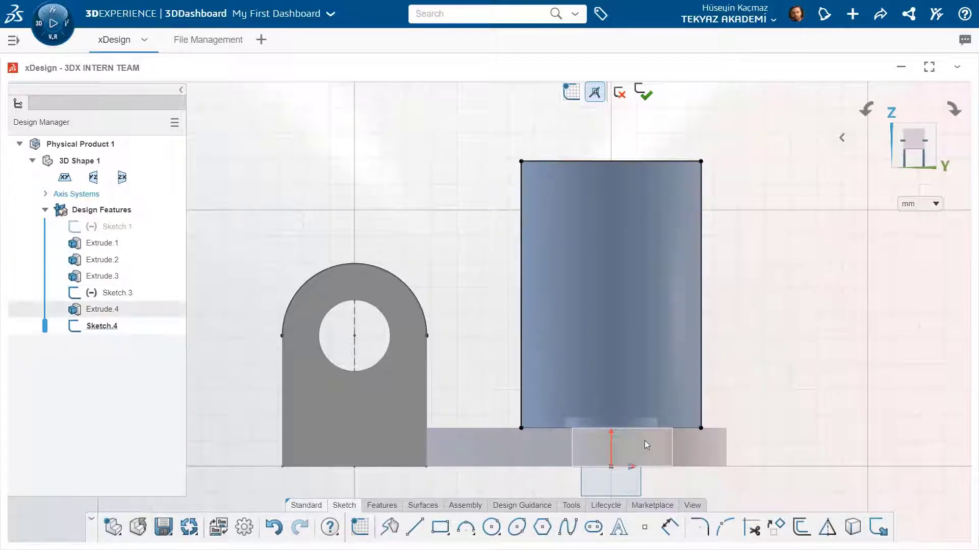
Draw a vertical line along the lug's inner side and a horizontal line from its lower end to the cylinder's near lower corner
left_click(415, 527)
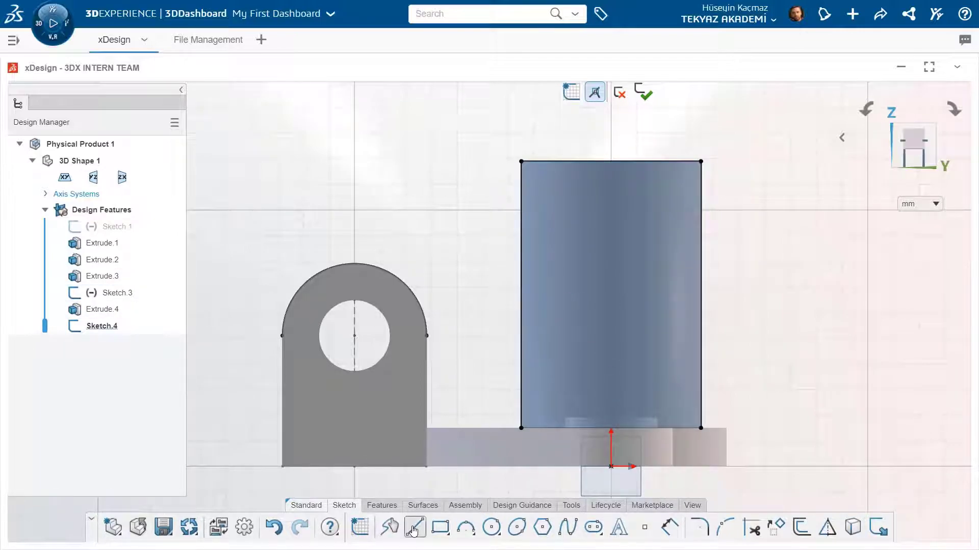
left_click(426, 428)
left_click(521, 428)
key("Escape")
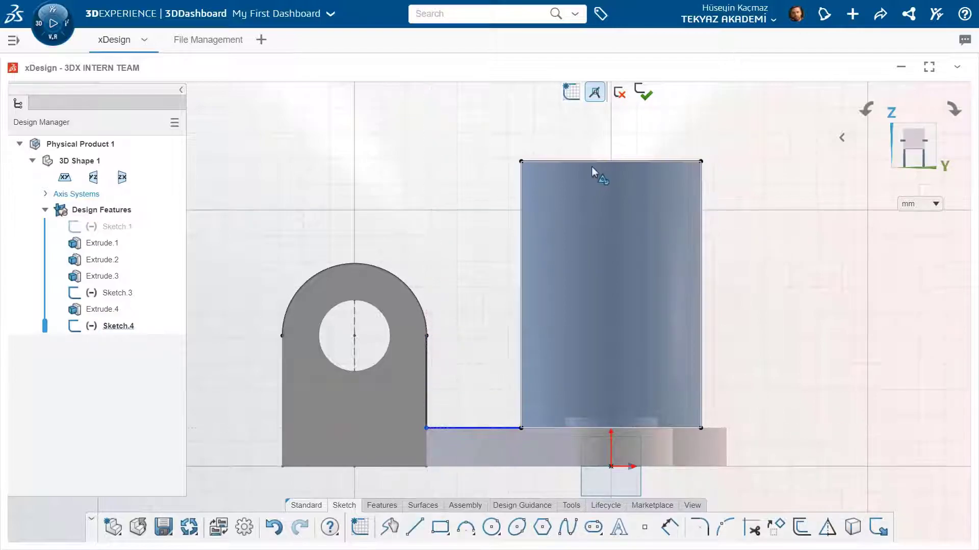
Delete the projected upper edge and far side edge of the central cylinder
left_click(596, 162)
key("Delete")
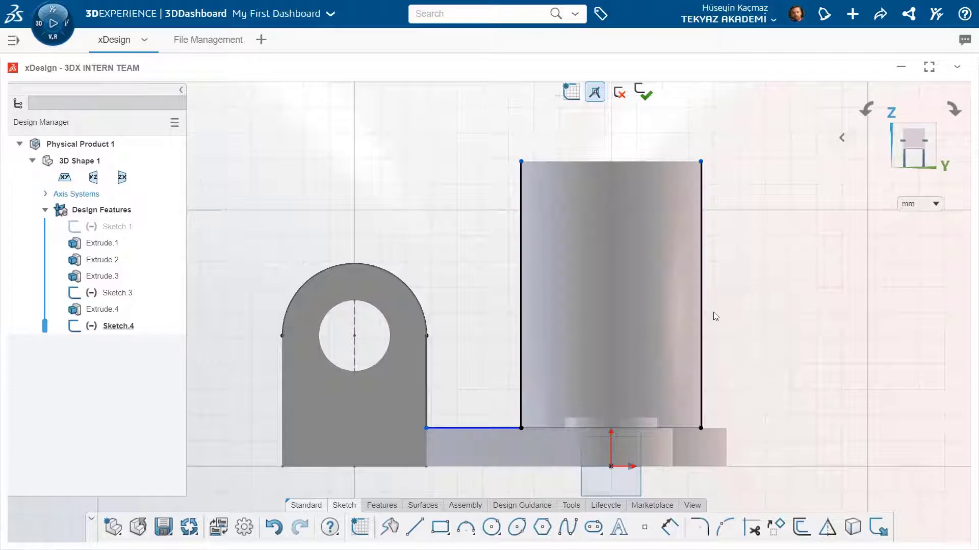
left_click(713, 317)
key("Delete")
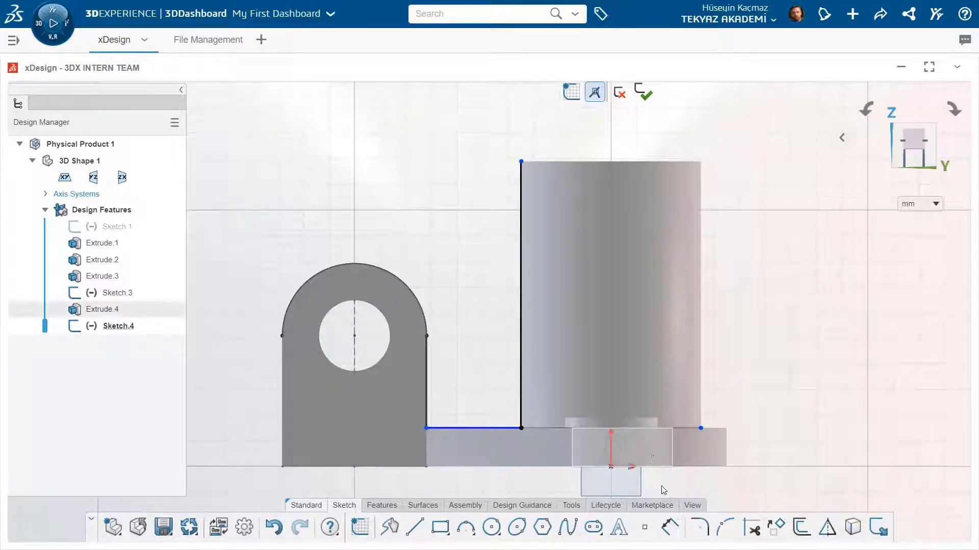
Draw a sloped line from the cylinder's near upper corner to the lug's arc and make it tangent to the arc
left_click(521, 161)
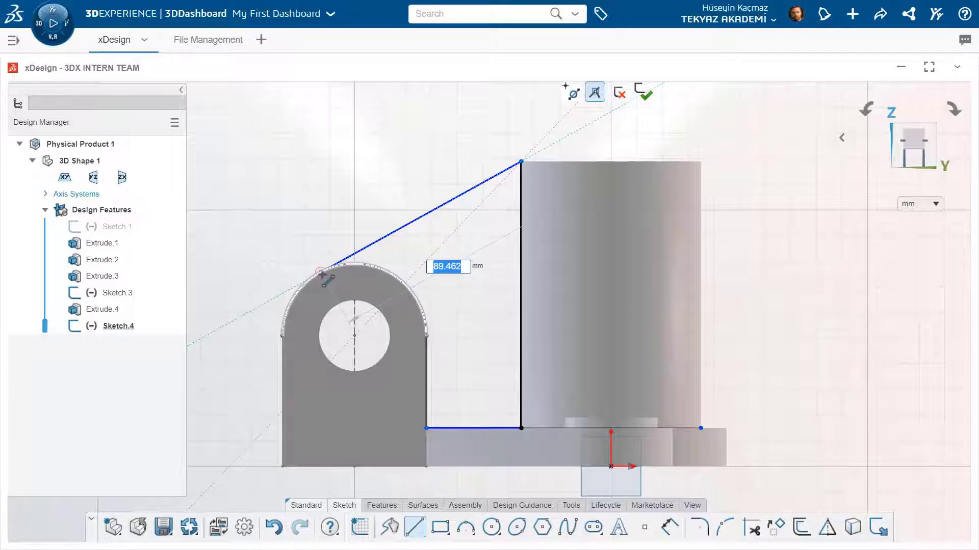
left_click(321, 273)
key("Escape")
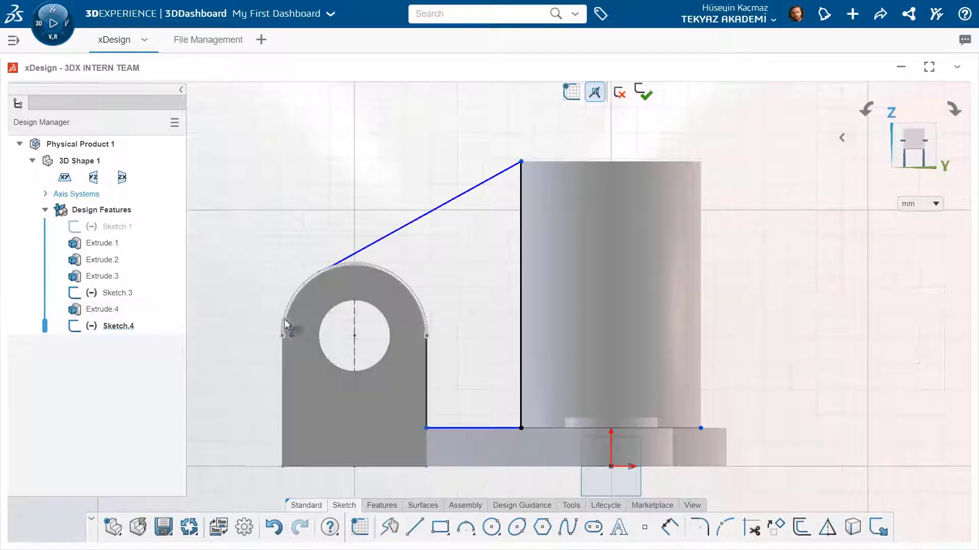
left_click(330, 268)
left_click(367, 270, "ctrl")
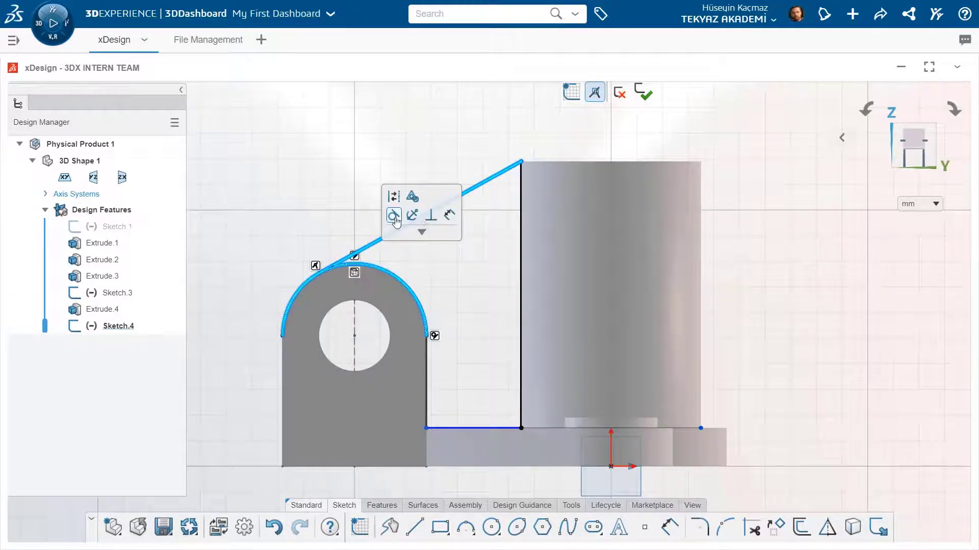
left_click(394, 216)
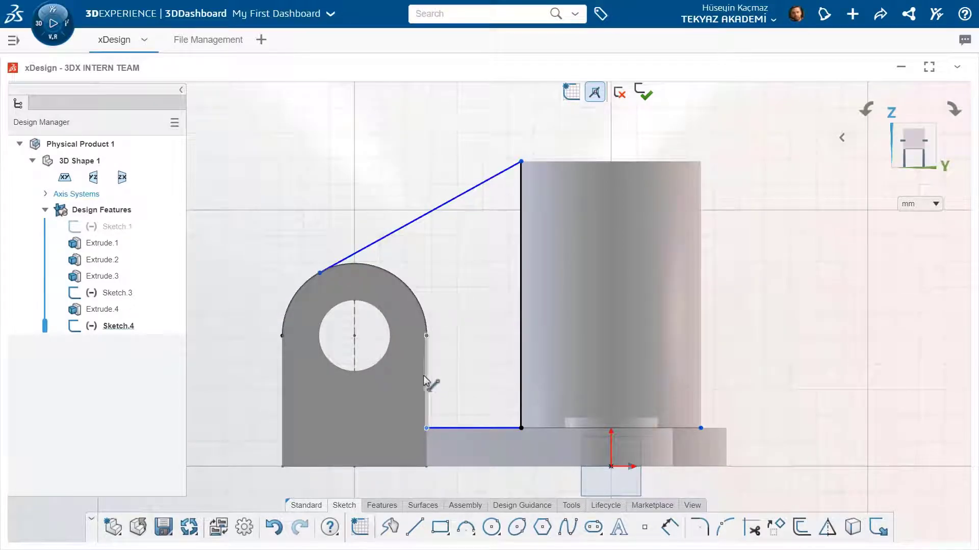
Trim the part of the projected arc that extends outward beyond the sloped line's endpoint
left_click(720, 527)
left_click(753, 527)
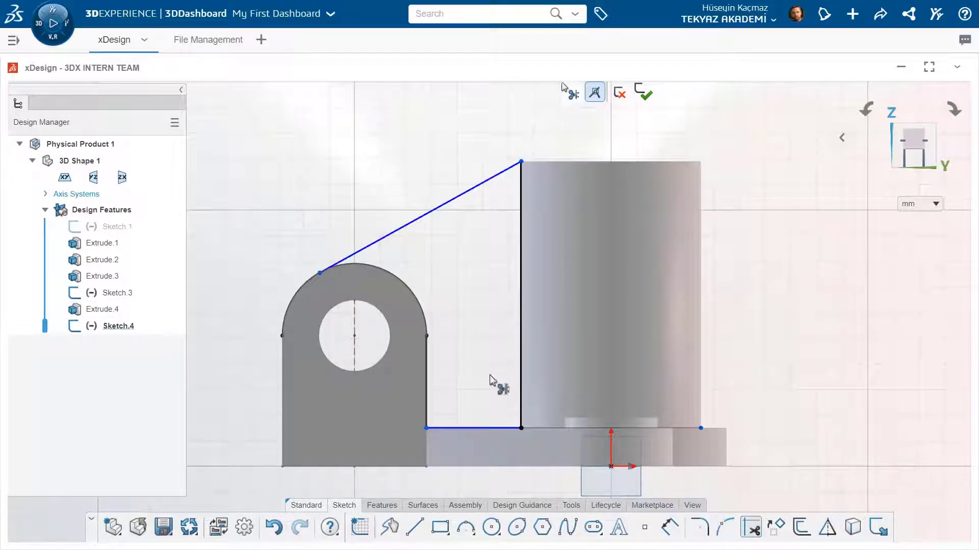
left_click_drag(304, 296, 307, 301)
key("Escape")
Extrude the rib profile between lug and cylinder 12 mm with the Midplane option, and hide Sketch.3
left_click(382, 505)
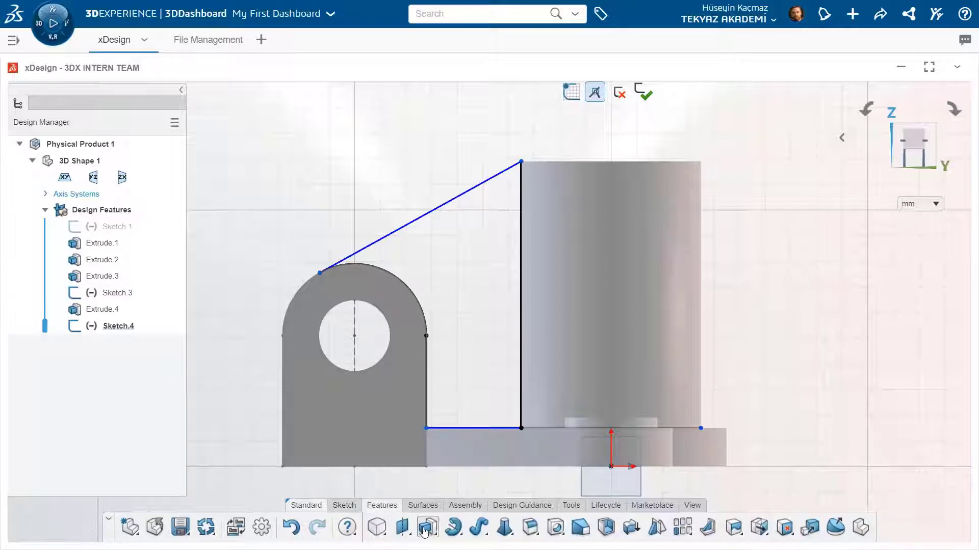
left_click(428, 529)
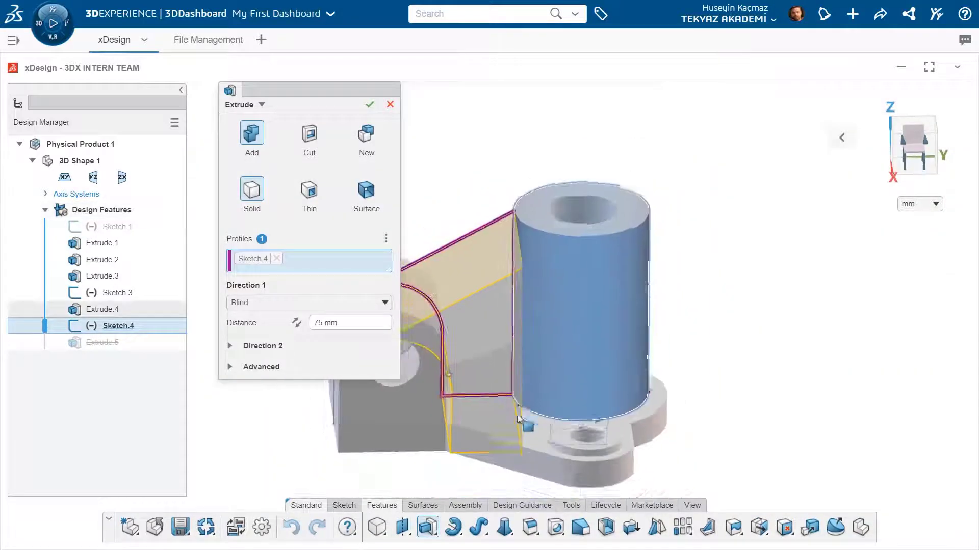
left_click(316, 303)
left_click(322, 341)
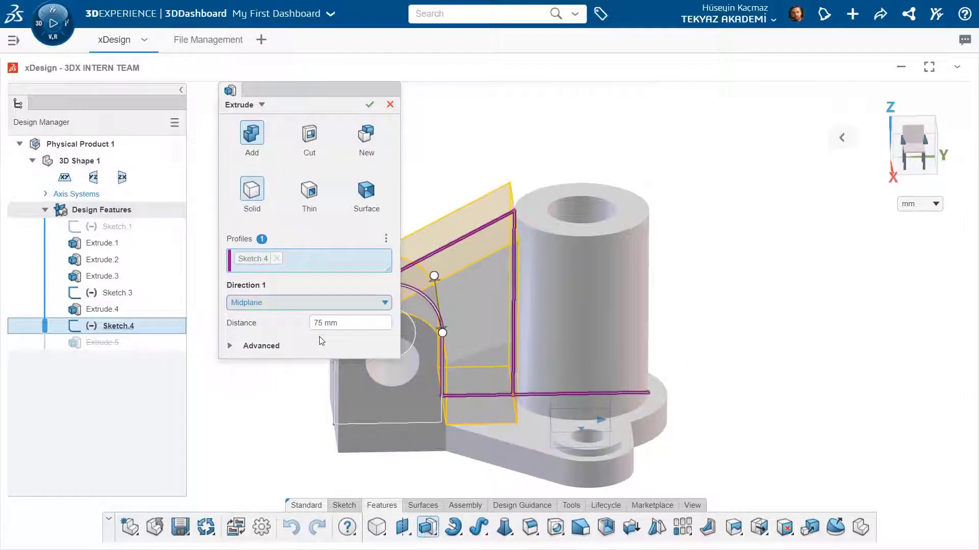
left_click(325, 325)
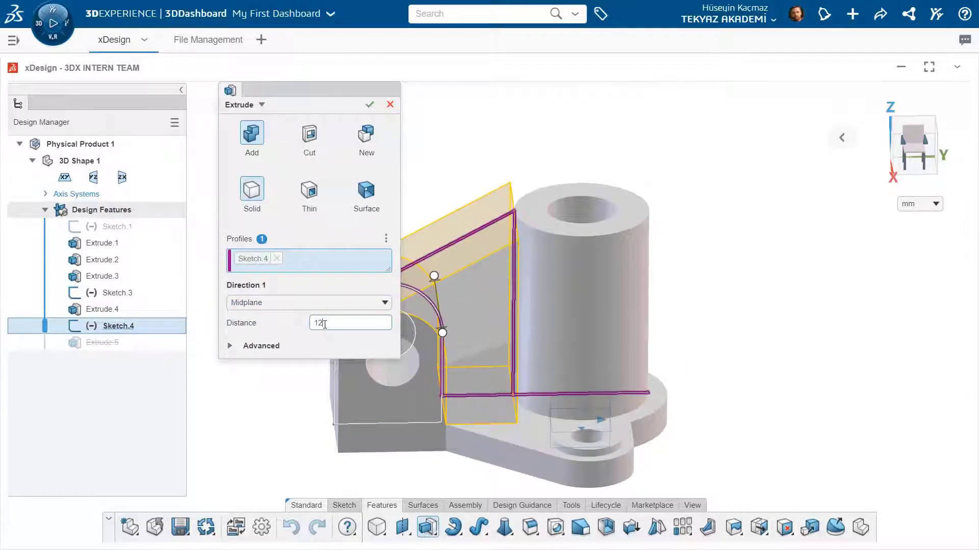
key("Return")
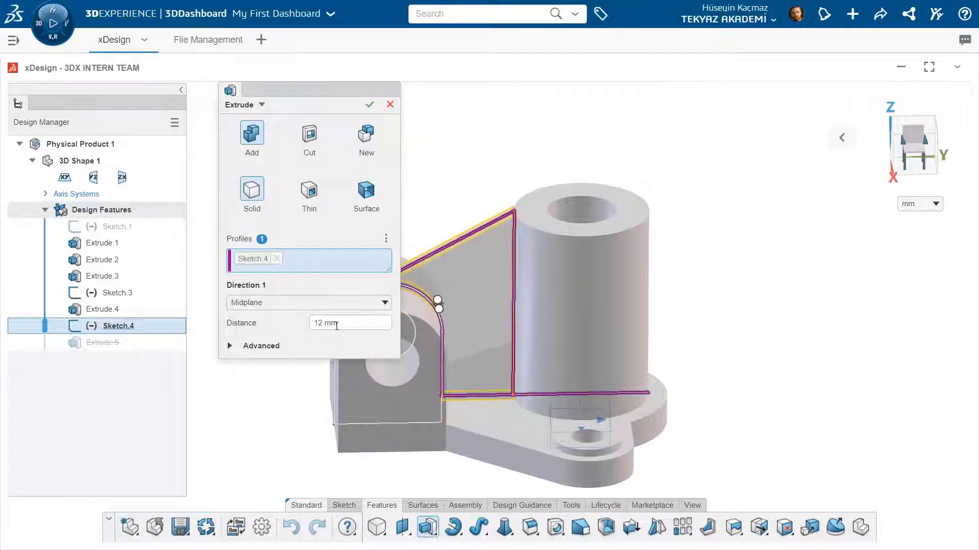
left_click(369, 105)
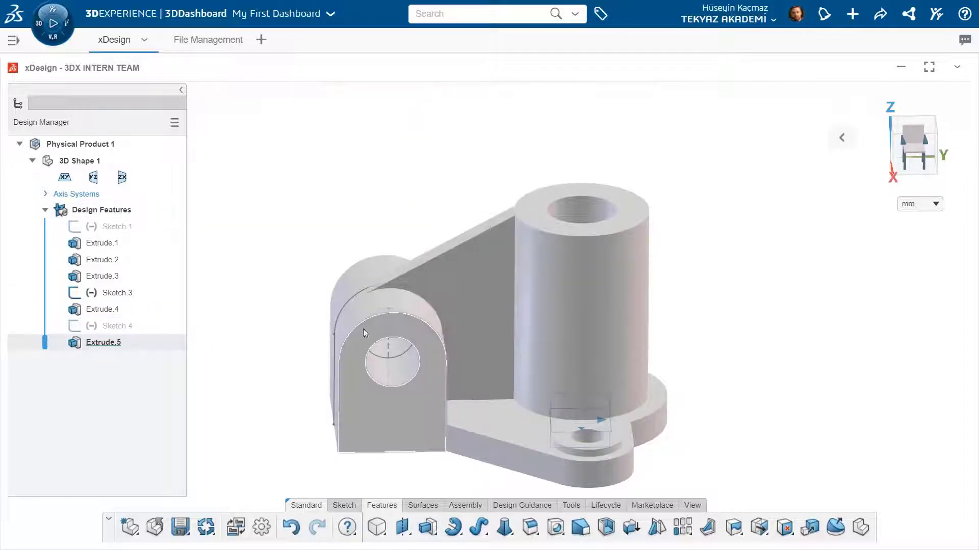
right_click(112, 283)
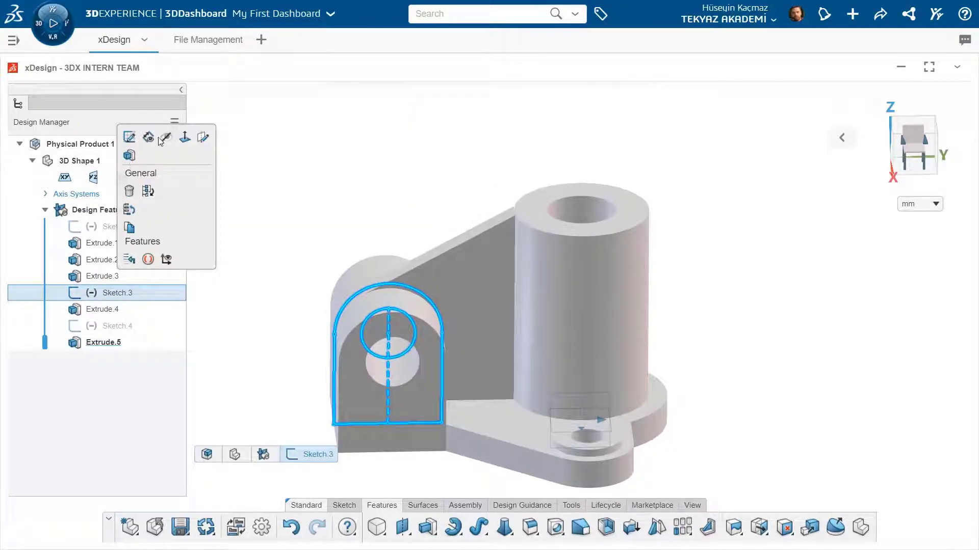
left_click(162, 138)
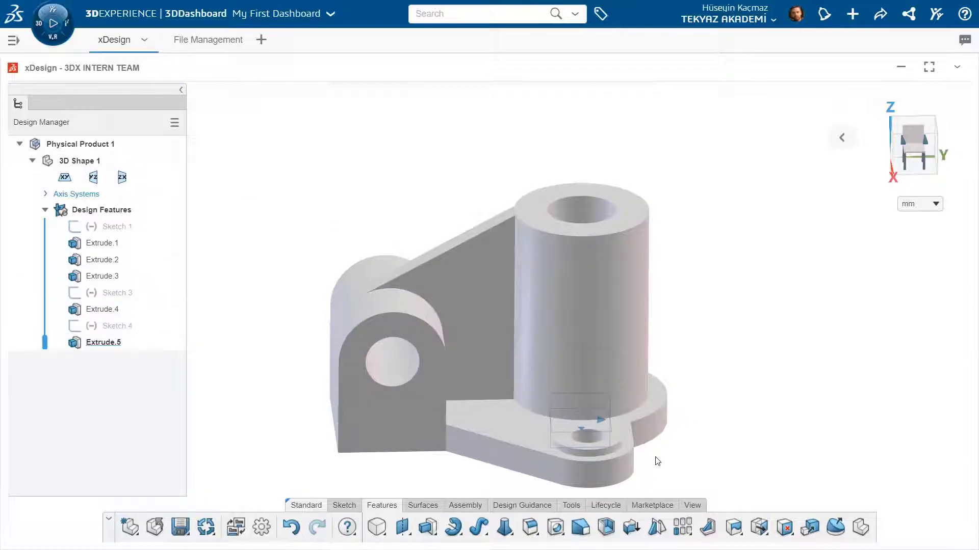
Create a reference plane offset 35 mm from the ZX plane, on the side of the cylinder away from the lug
left_click(402, 527)
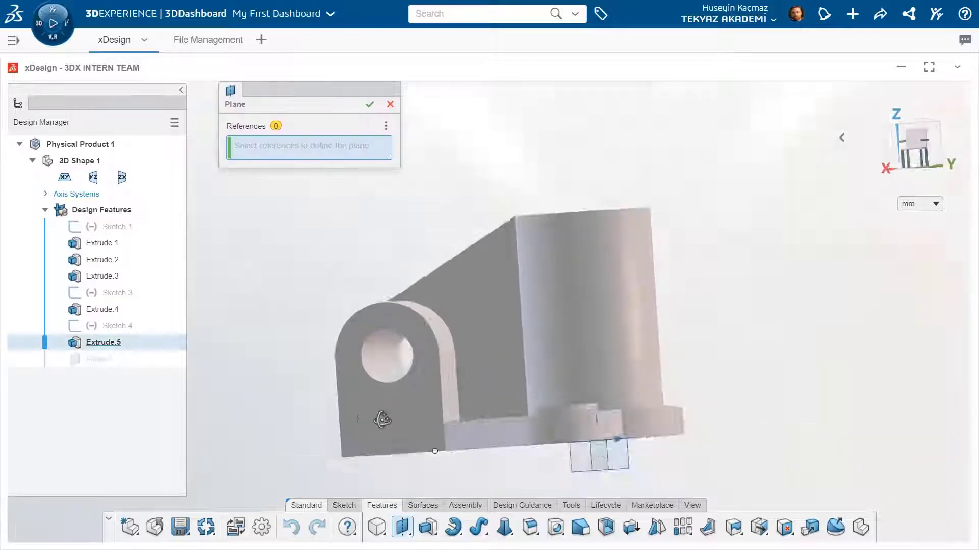
mouse_move(583, 465)
middle_mouse_down()
mouse_move(606, 471)
mouse_move(586, 456)
middle_mouse_up()
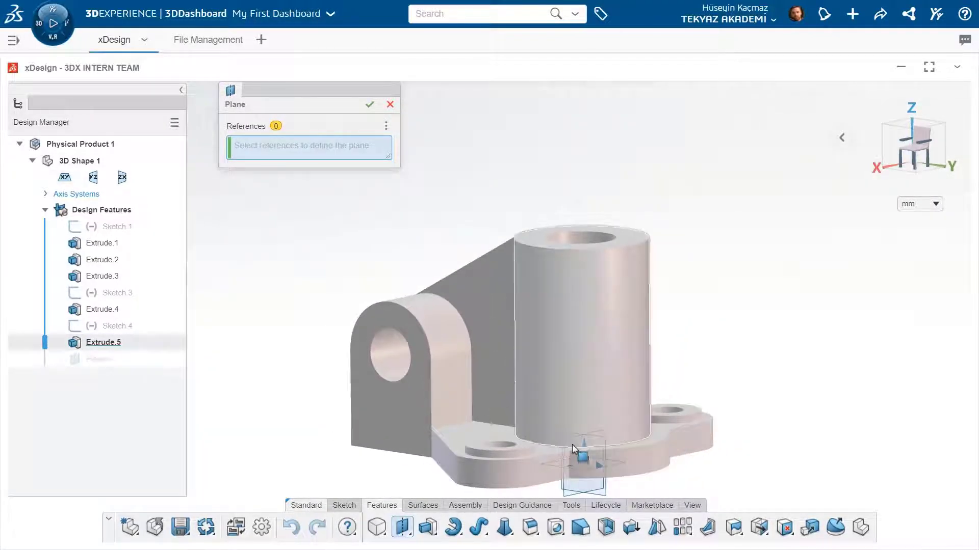
left_click(121, 178)
middle_click_drag(504, 332, 566, 371)
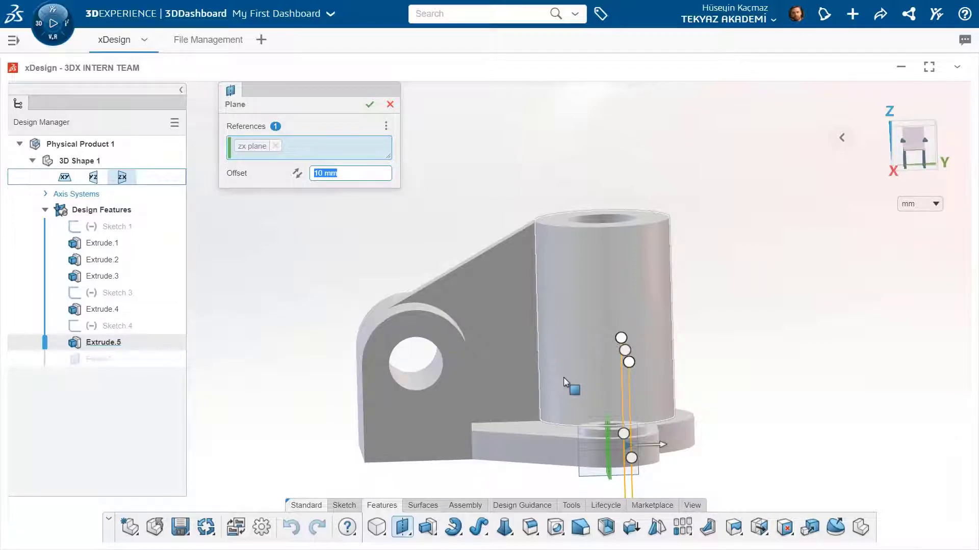
type("35")
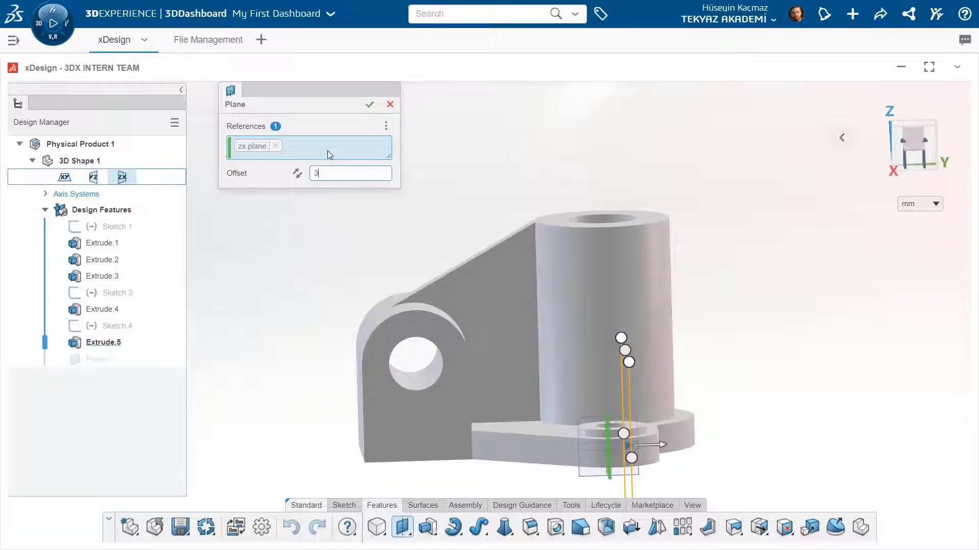
key("Return")
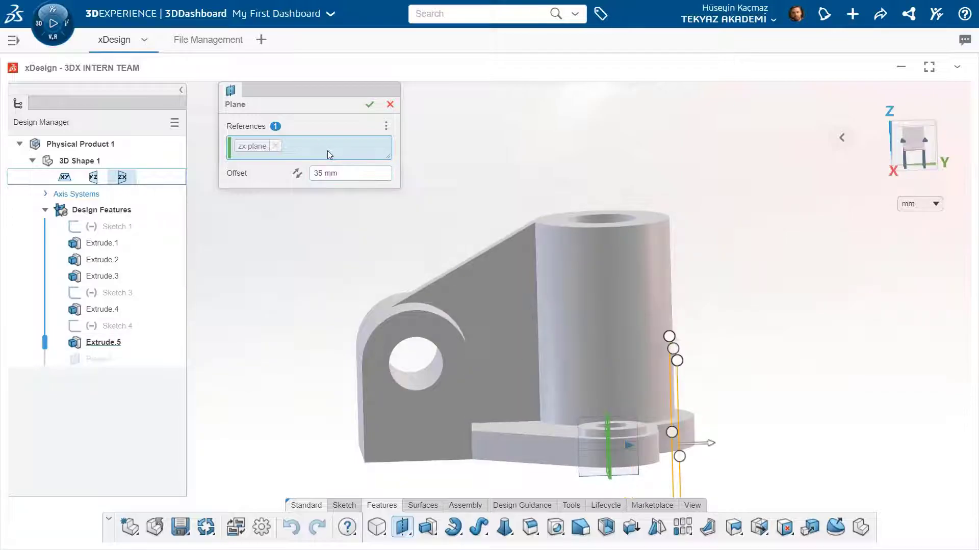
left_click(370, 104)
Start a sketch on the offset plane and hide that plane
middle_click_drag(369, 107, 538, 393)
middle_click_drag(612, 320, 334, 211, "ctrl")
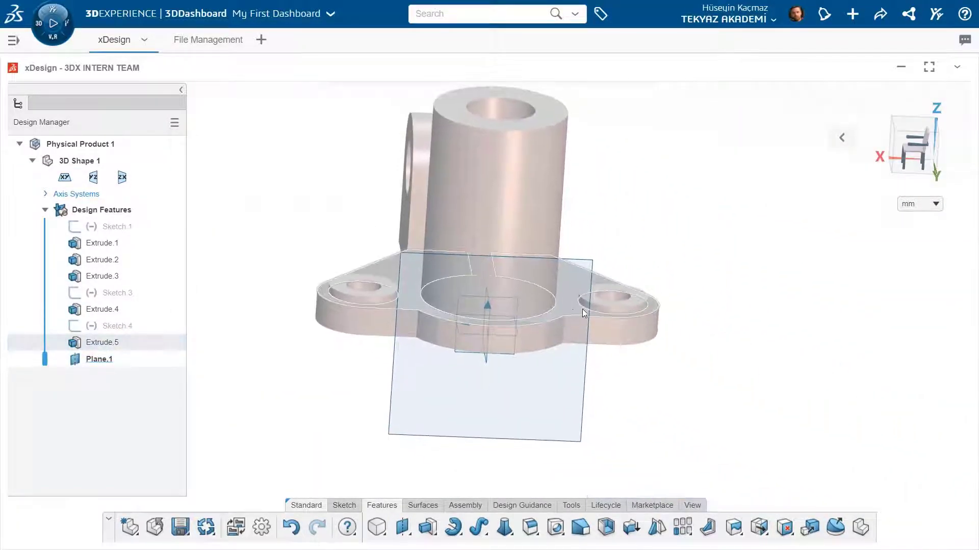
left_click(586, 267)
left_click(619, 220)
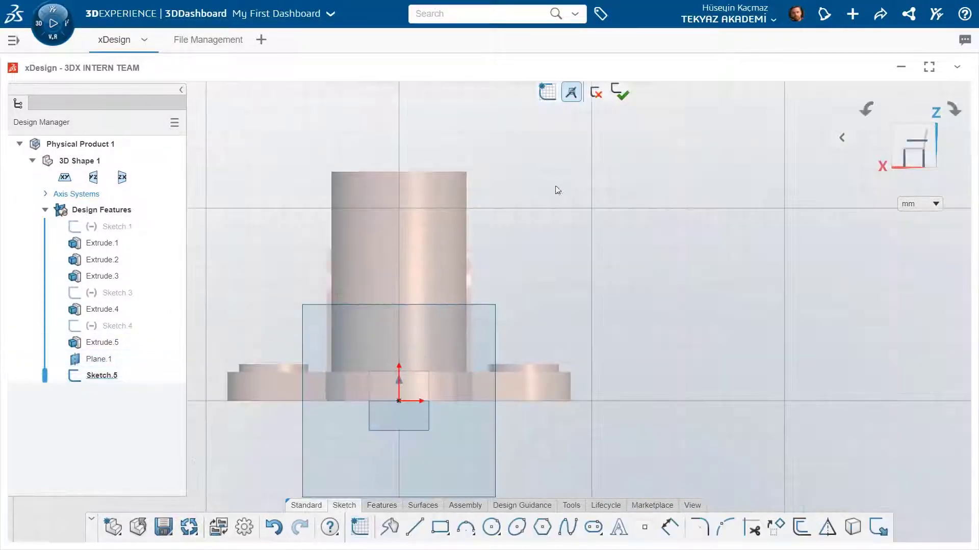
left_click(564, 264)
left_click(567, 136)
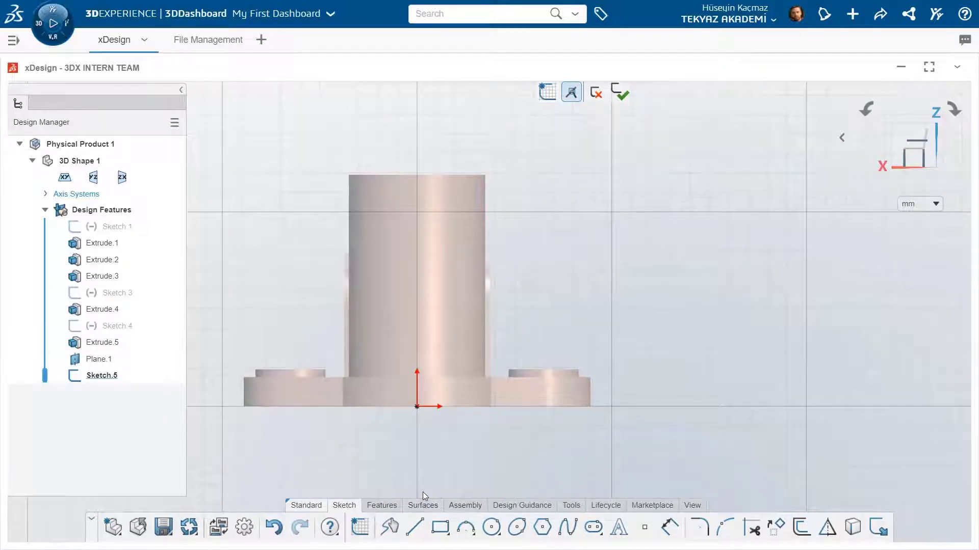
Draw an 89 mm vertical line upward from the origin and turn it into a construction line
left_click(416, 530)
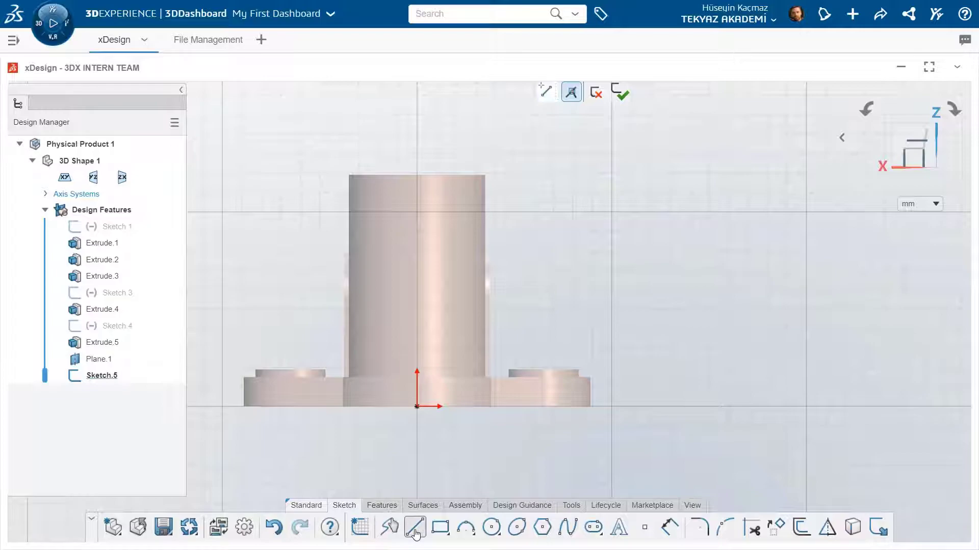
left_click(417, 407)
type("89")
key("Return")
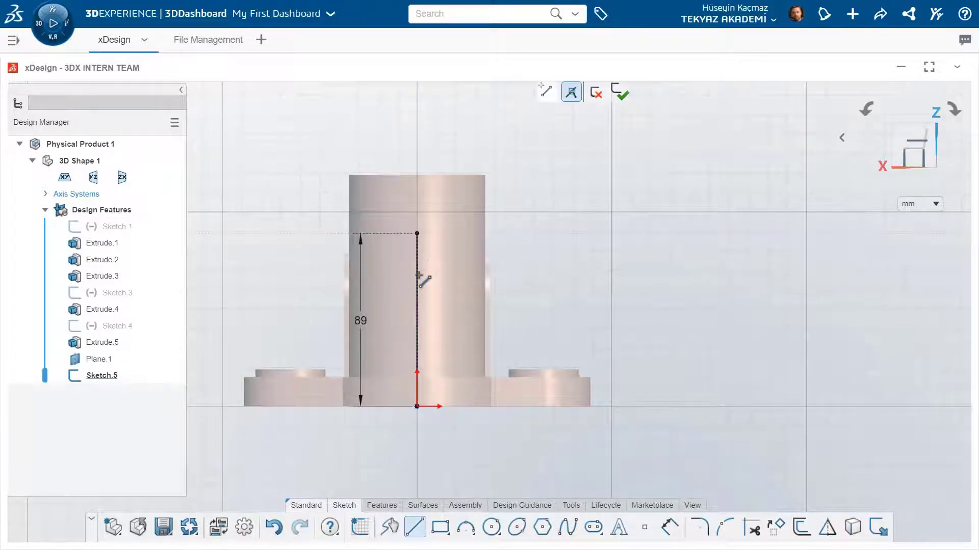
key("Escape")
left_click(418, 284)
left_click(448, 215)
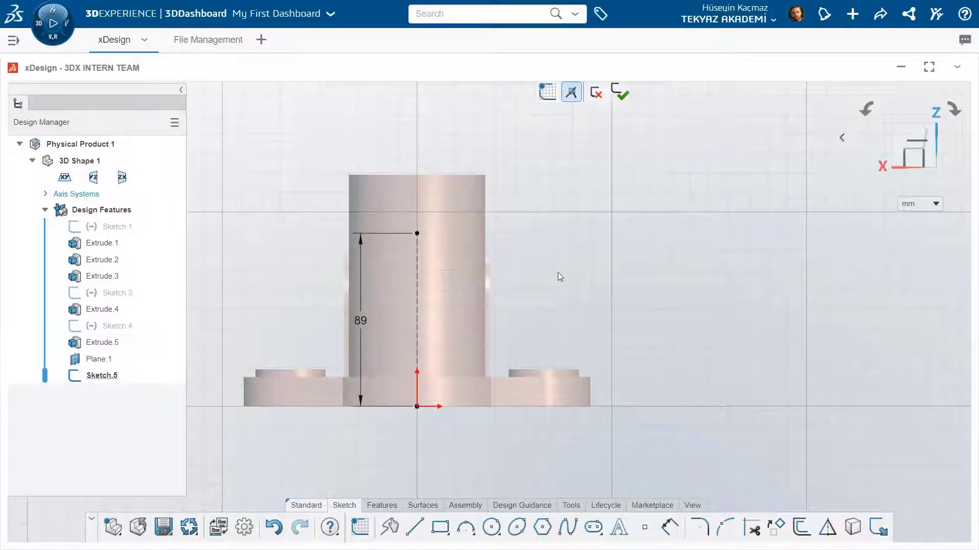
Draw two concentric circles centred on the upper endpoint of the construction line
left_click(492, 527)
left_click(417, 233)
left_click(447, 256)
key("Escape")
Dimension the outer circle's diameter to 48 mm and the inner circle's diameter to 25 mm
left_click(452, 234)
left_click(518, 219)
type("48")
key("Return")
left_click(437, 235)
left_click(549, 245)
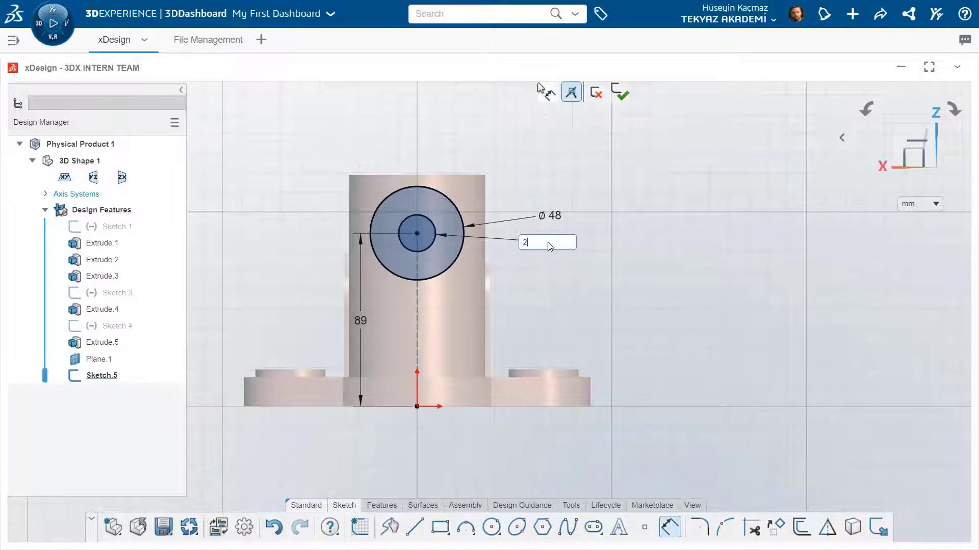
key("Return")
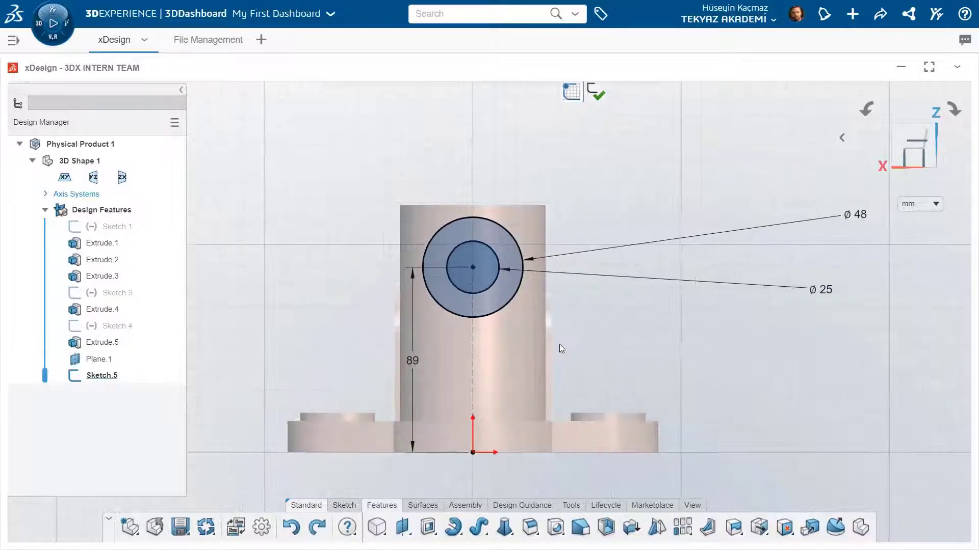
Extrude-cut the inner circle 25 mm blind into the cylinder wall, and show Sketch.5 again
left_click(434, 533)
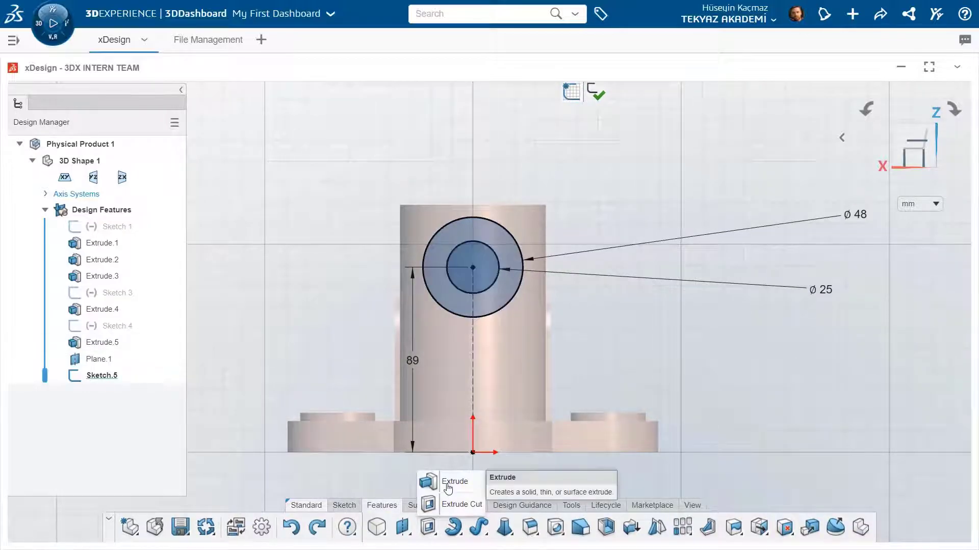
left_click(451, 505)
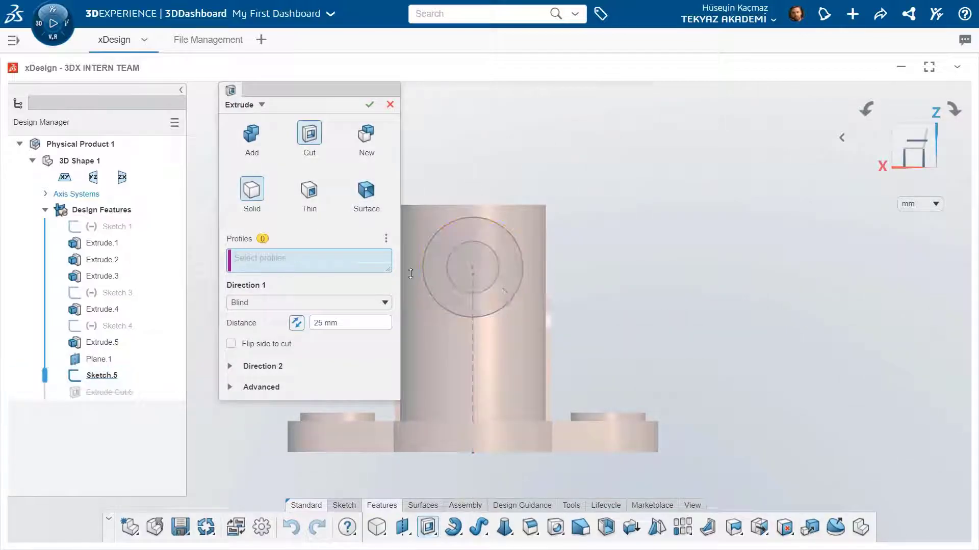
left_click(493, 280)
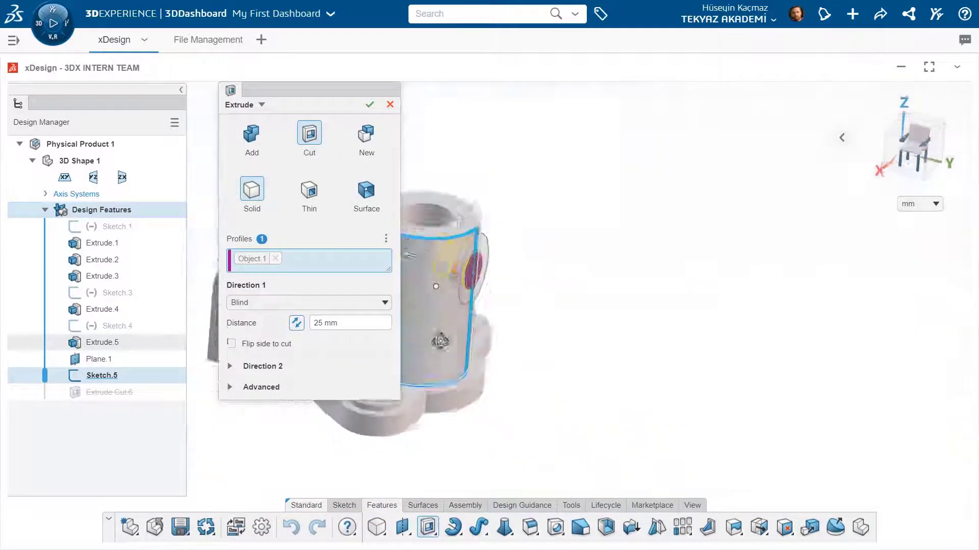
left_click(370, 109)
middle_click_drag(455, 276, 415, 171)
right_click(110, 377)
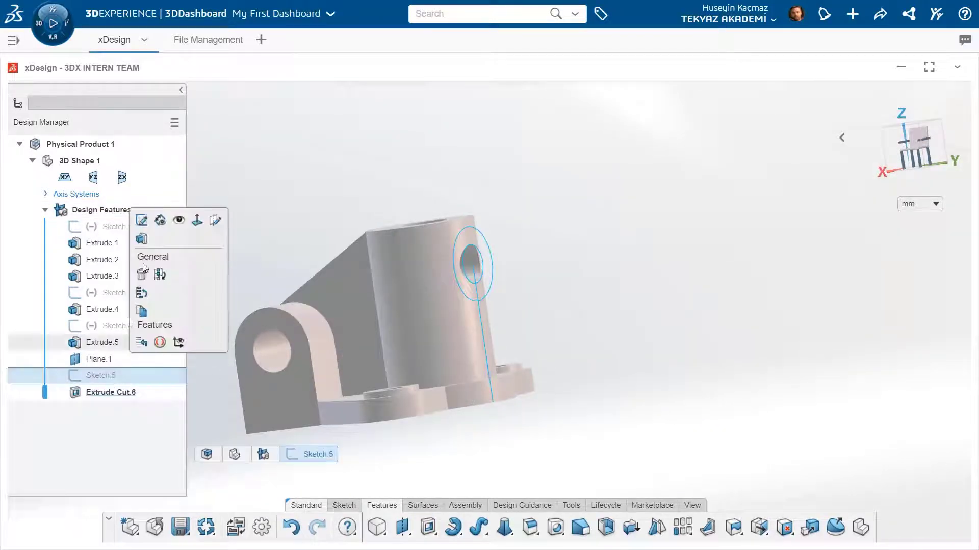
left_click(169, 222)
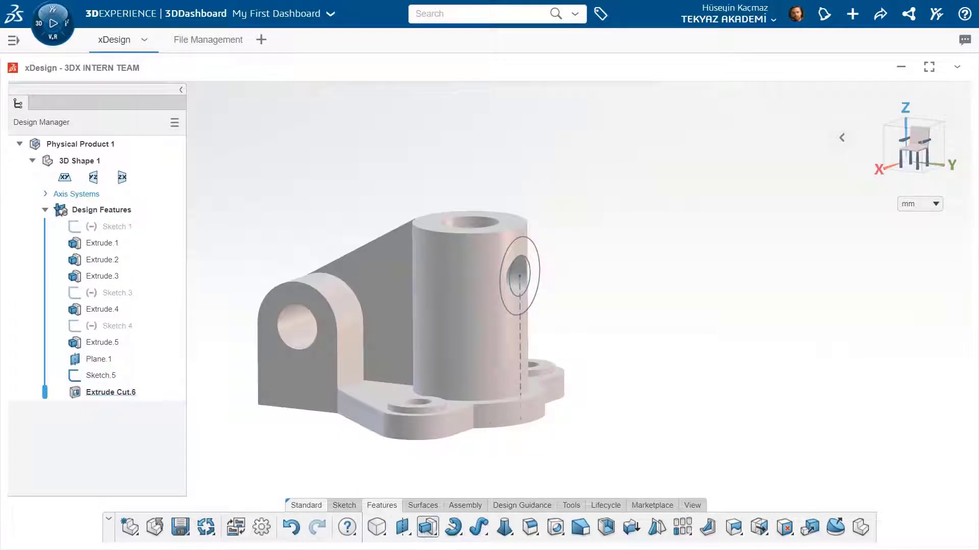
Extrude the ring between the two circles 25 mm outward and 5 mm blind toward the cylinder, and hide Sketch.5
left_click(427, 527)
left_click(513, 308)
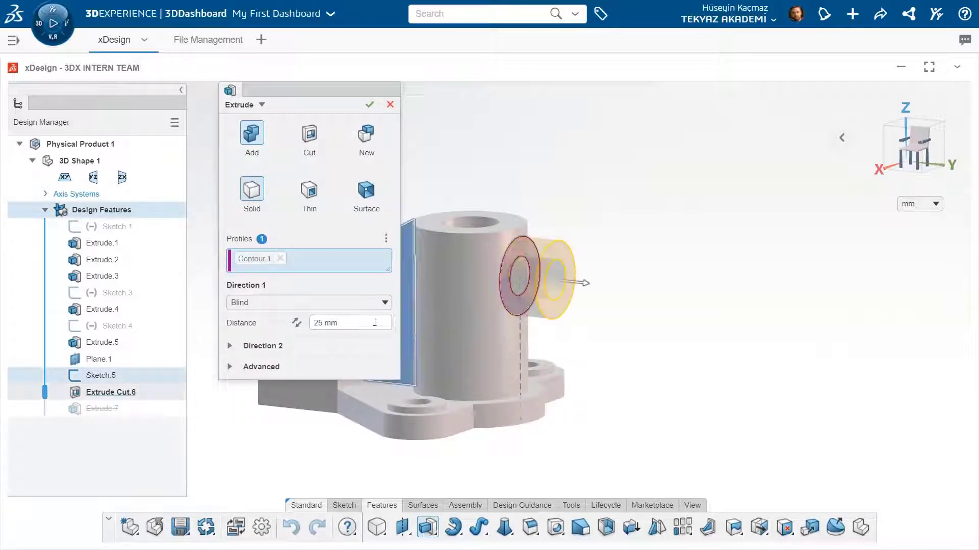
left_click(263, 346)
left_click(265, 364)
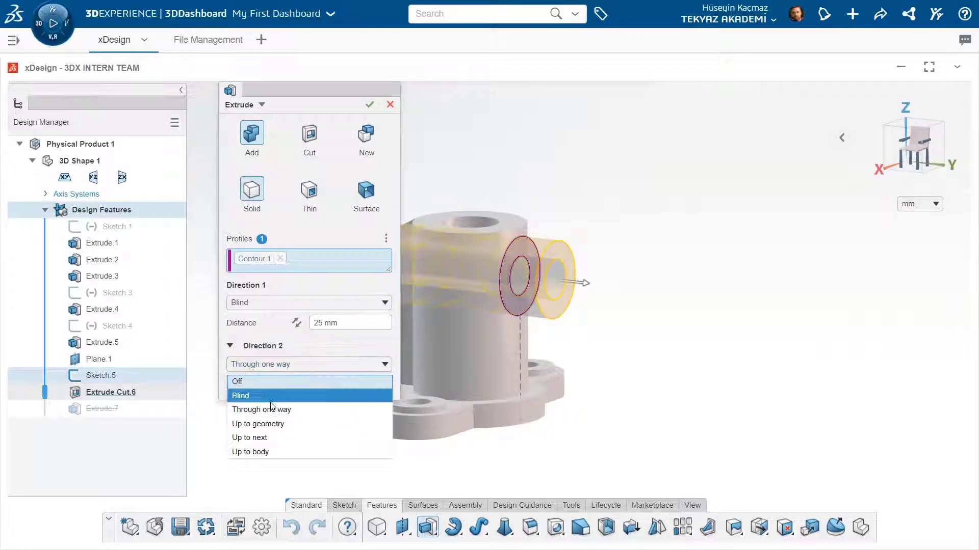
left_click(257, 394)
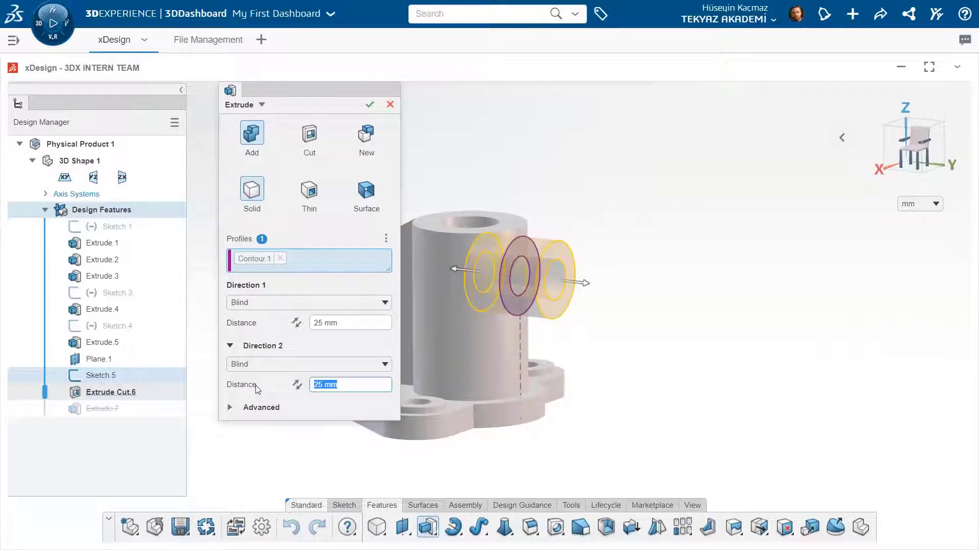
type("5")
key("Return")
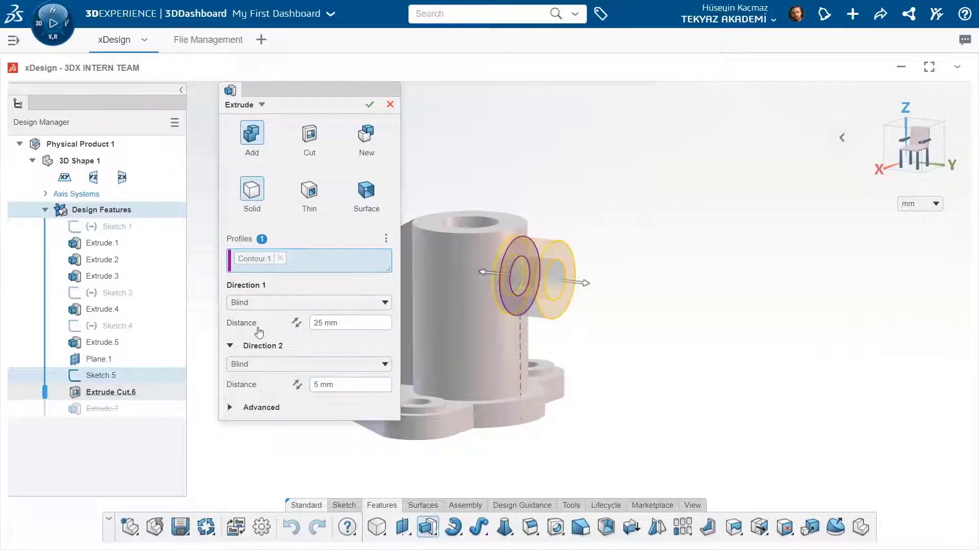
left_click(370, 105)
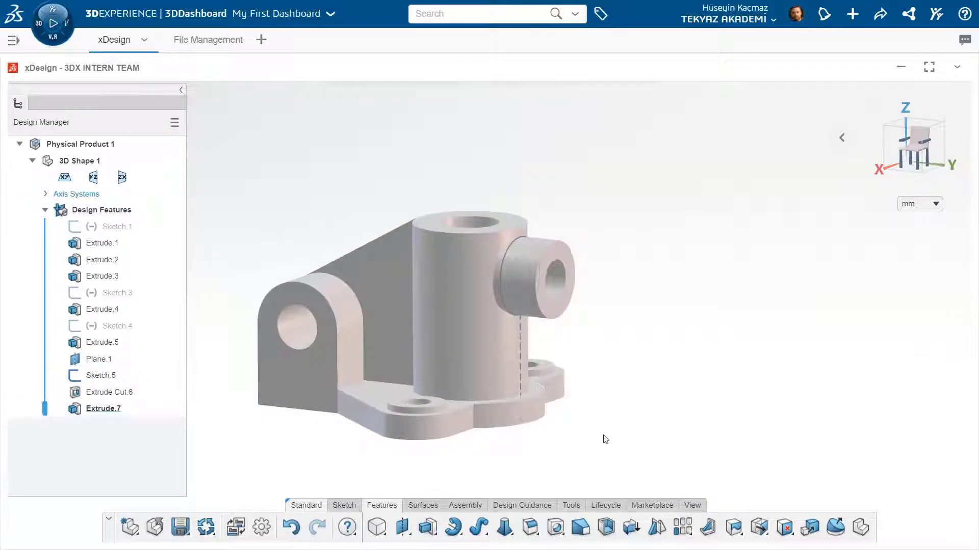
right_click(102, 376)
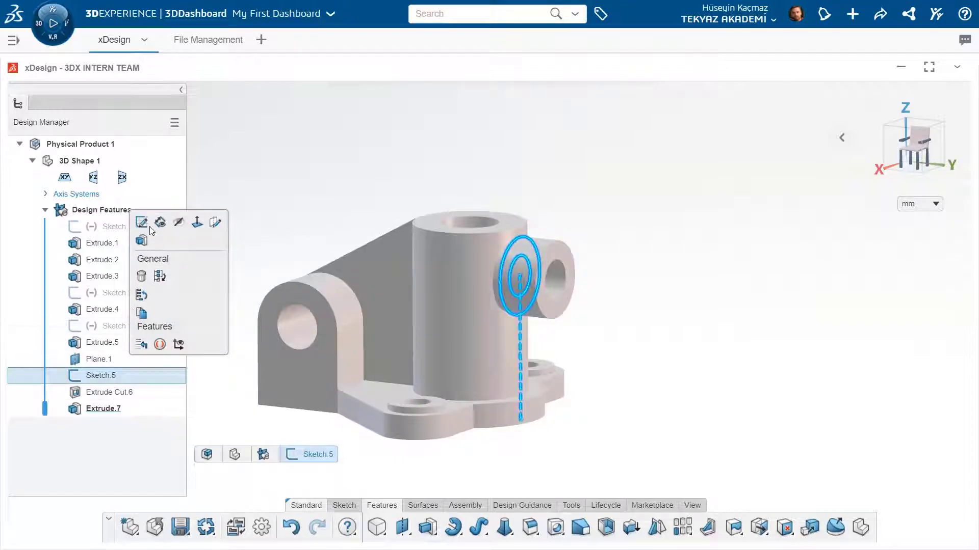
left_click(178, 223)
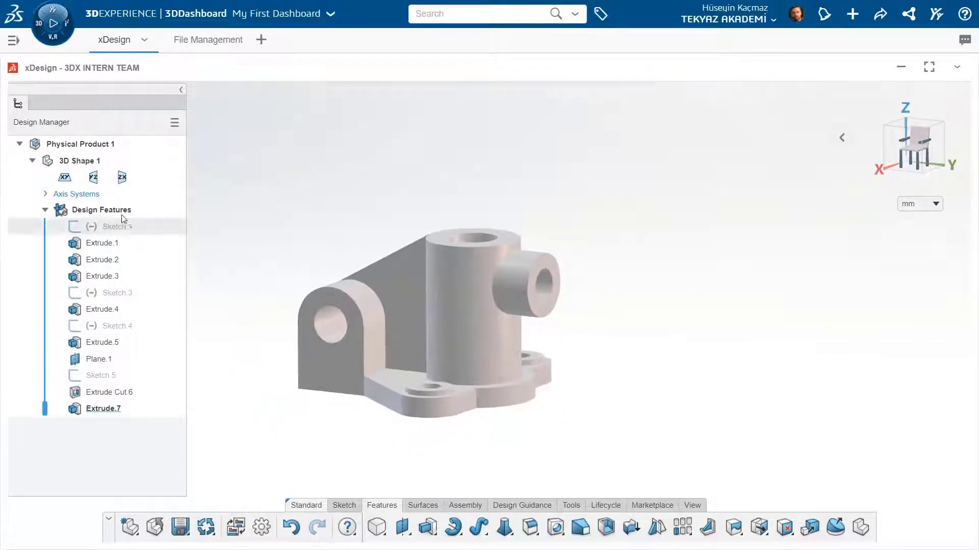
Apply the bright green color 00ff00 to the whole Design Features set
left_click(113, 209)
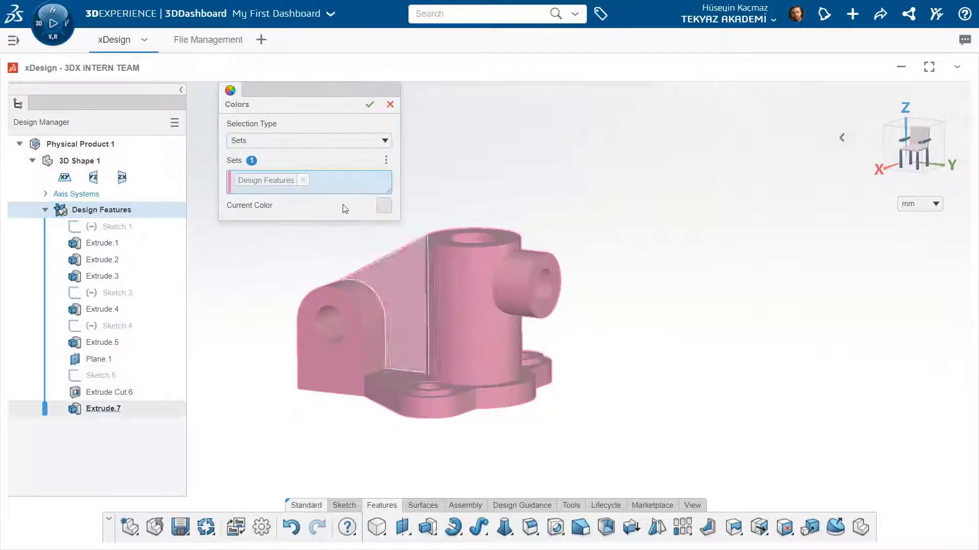
left_click(385, 204)
left_click(326, 334)
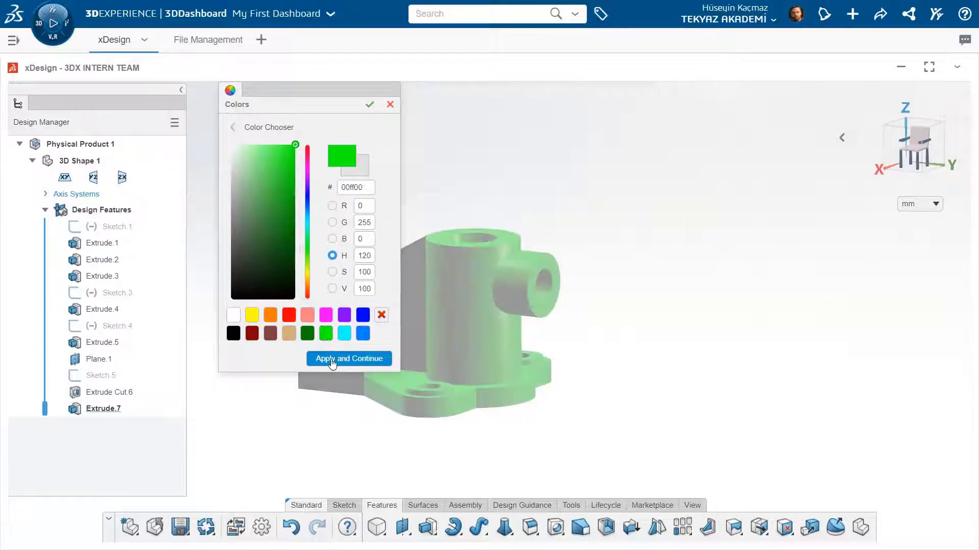
left_click(332, 359)
left_click(370, 104)
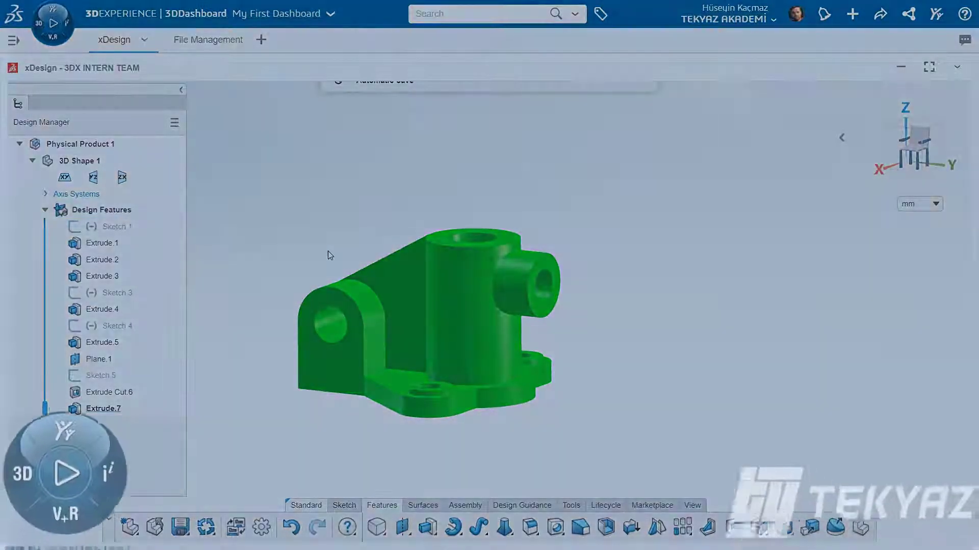